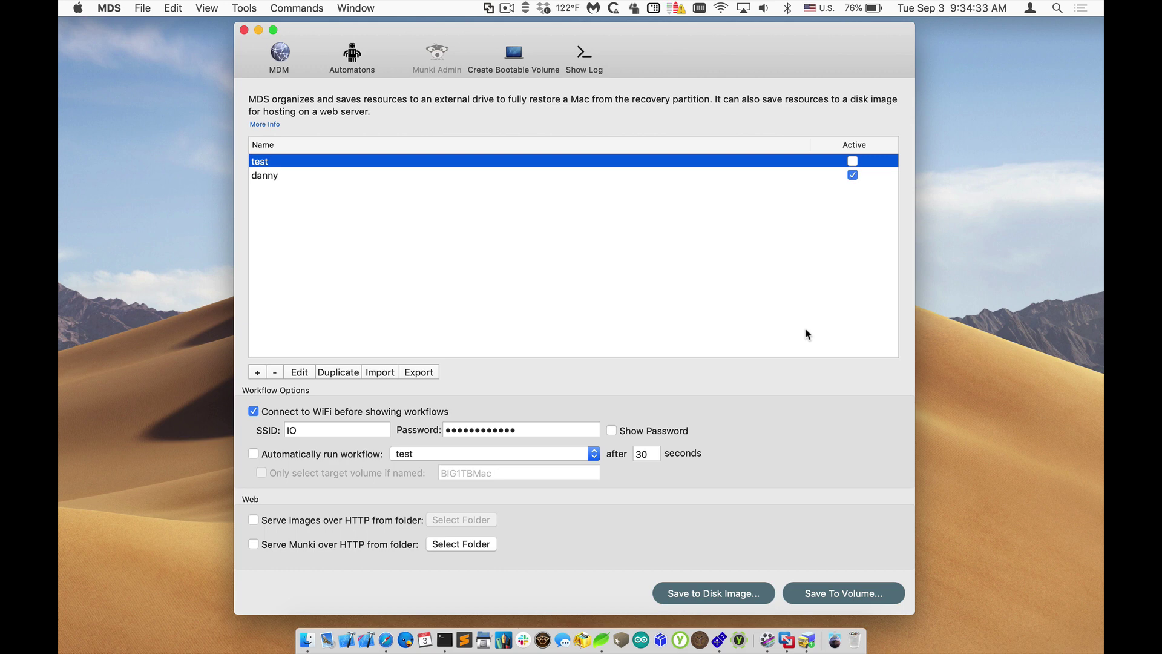
Step: Open the MDM device list, close the workflows window, enlarge the list, and start MicroMDM
click(282, 60)
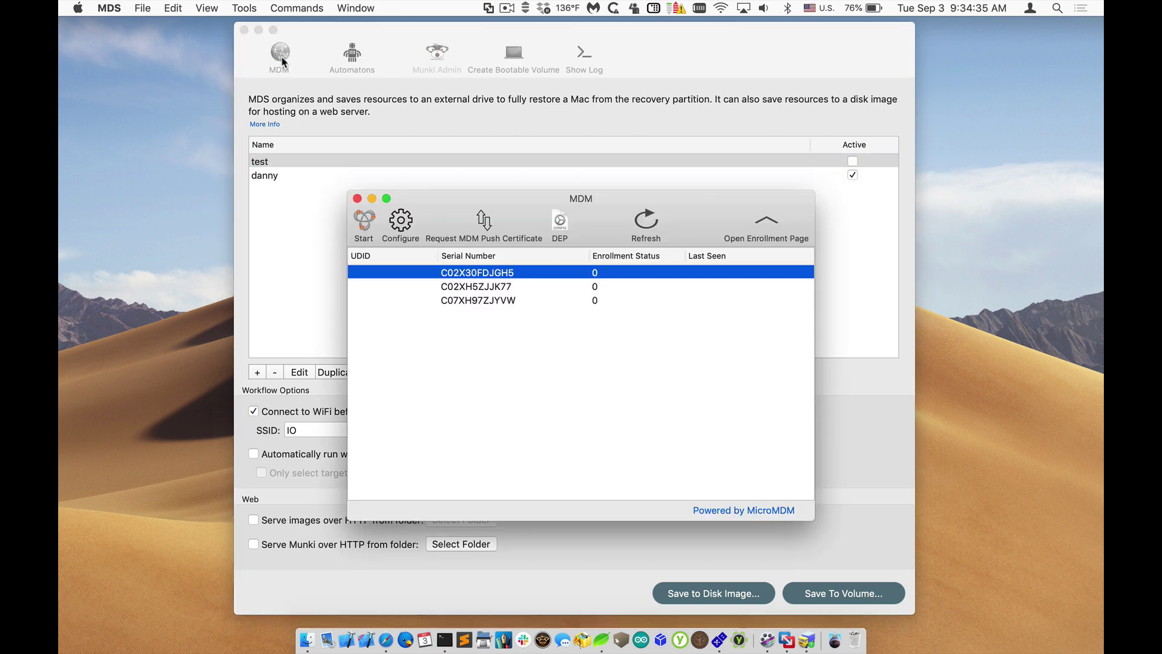
click(244, 29)
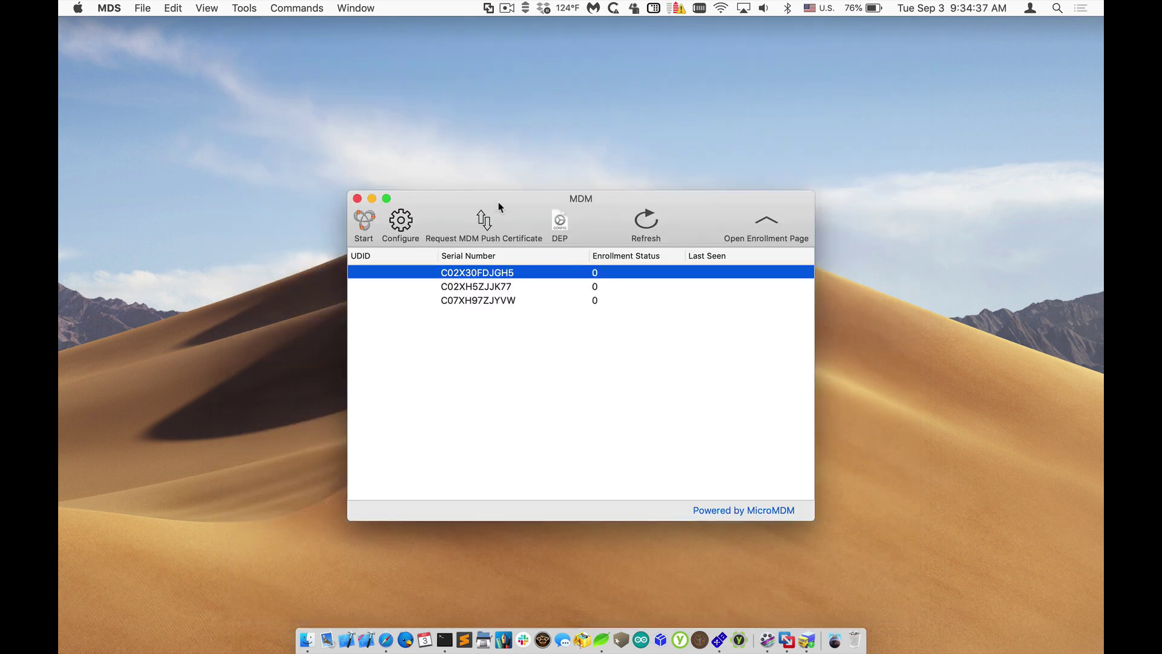
drag(500, 207, 410, 71)
drag(719, 381, 853, 485)
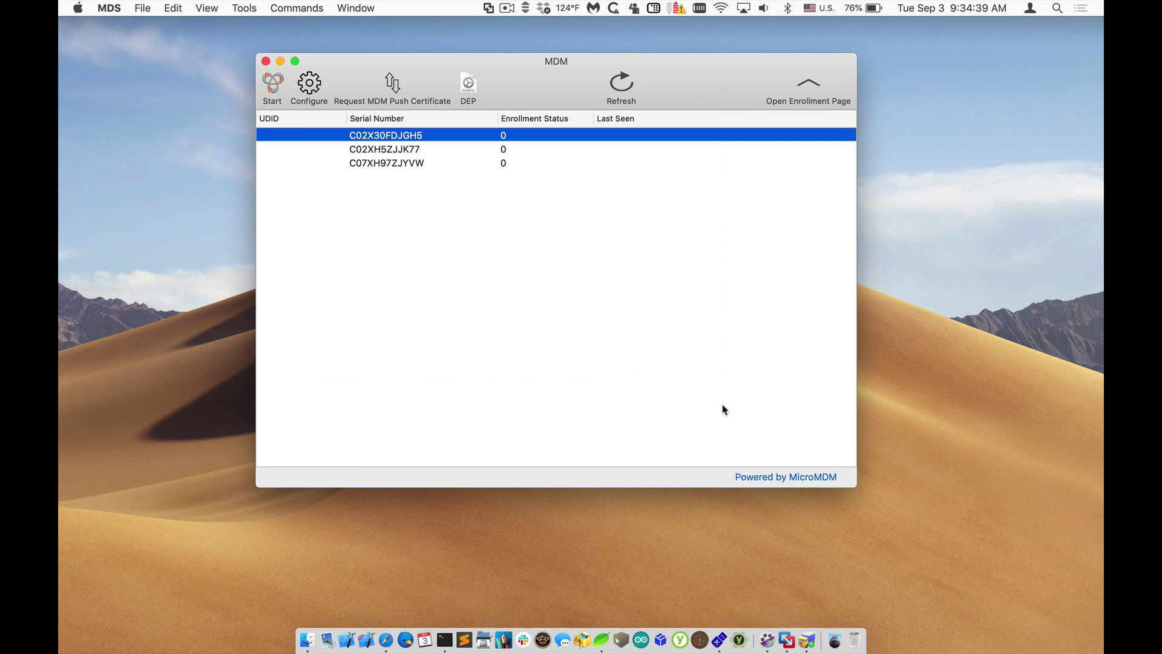
click(276, 84)
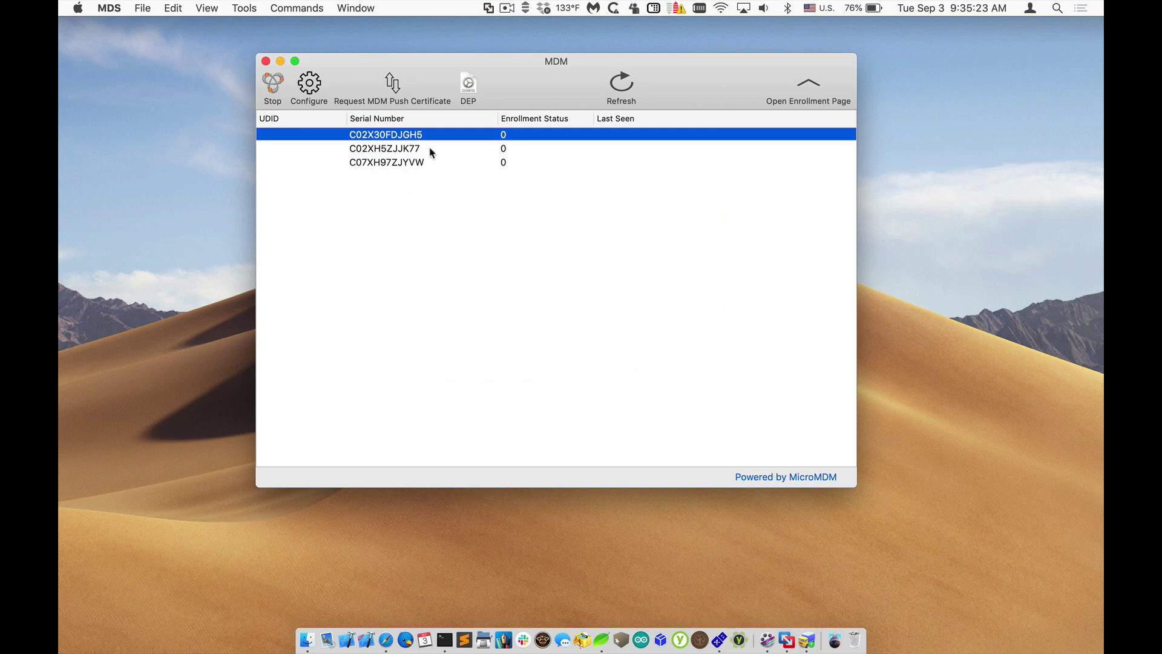
Step: Download enroll-82.mobileconfig from the MicroMDM enrollment page, confirm it in Downloads, and hide Safari
click(807, 90)
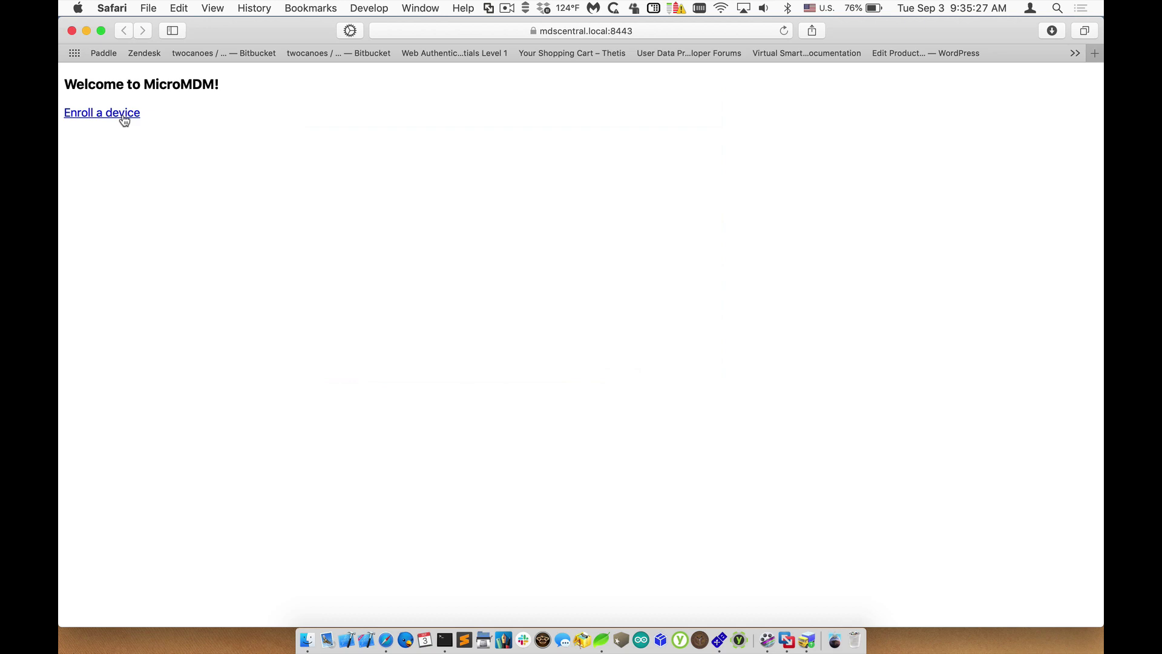
click(72, 112)
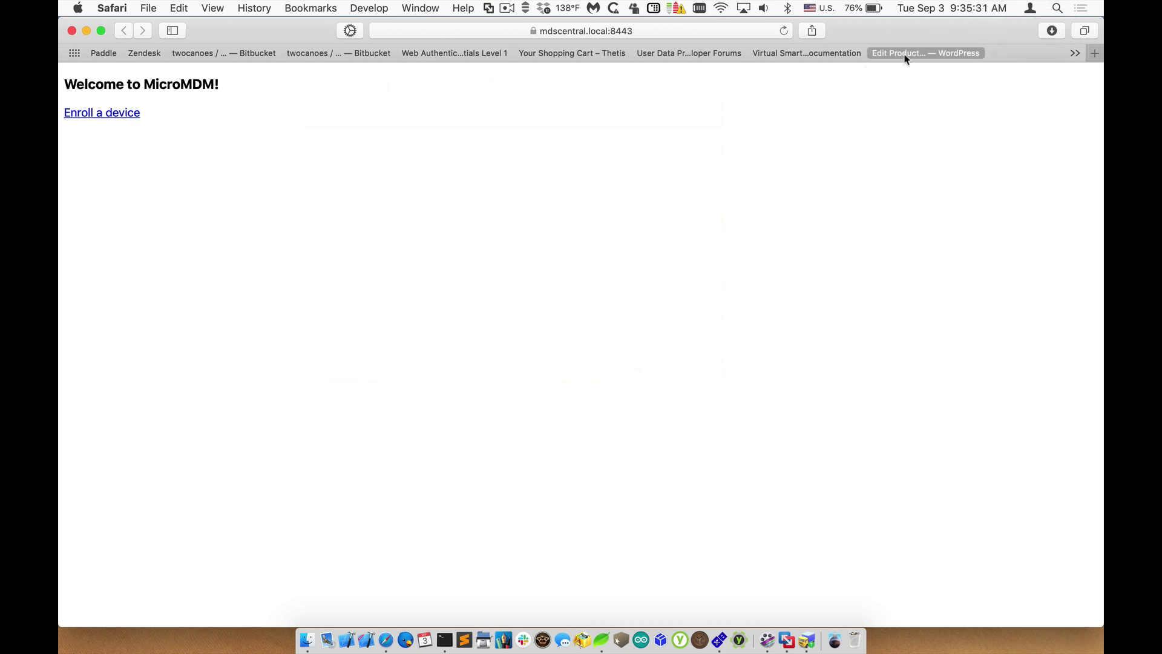
click(1053, 31)
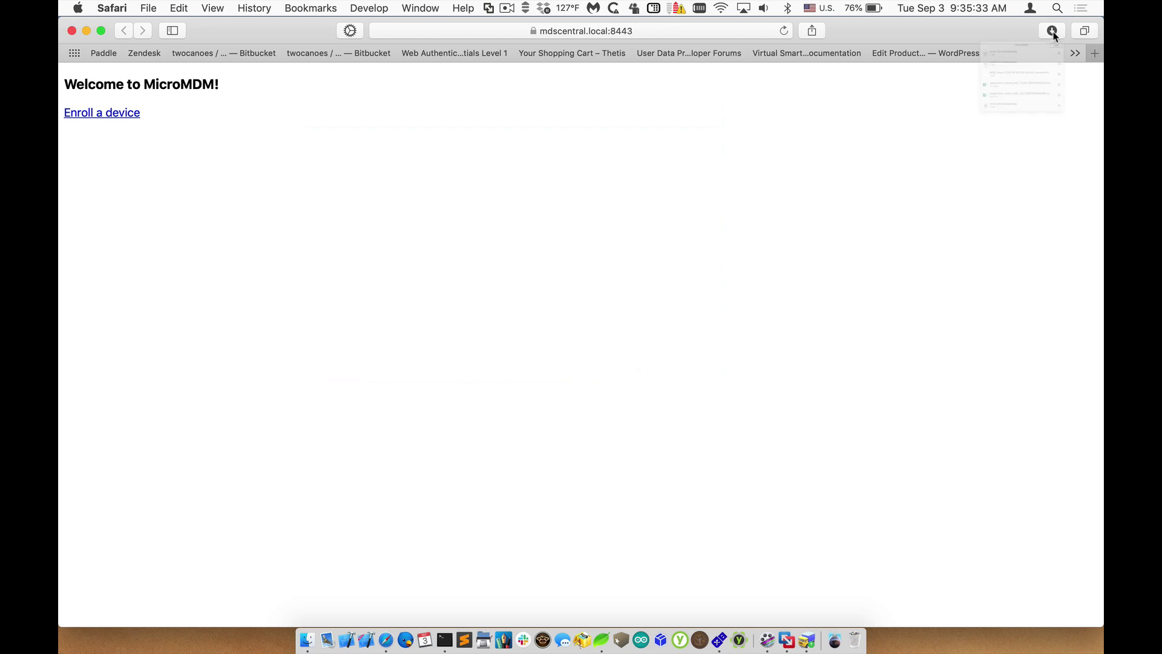
click(877, 98)
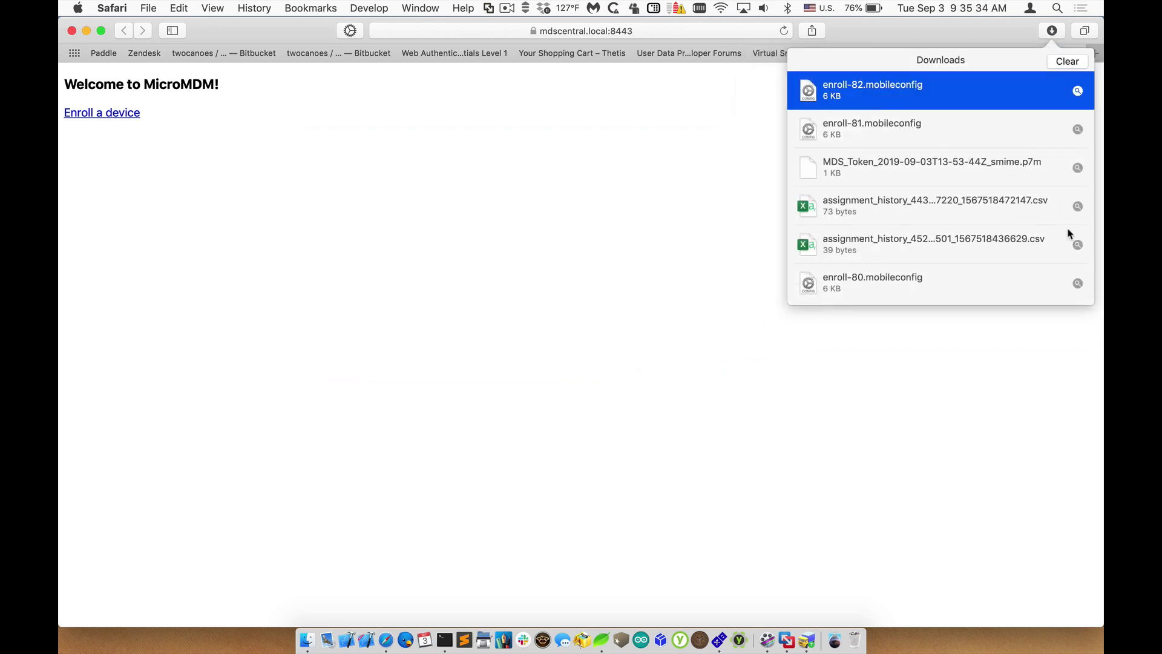
click(558, 236)
key(super+w)
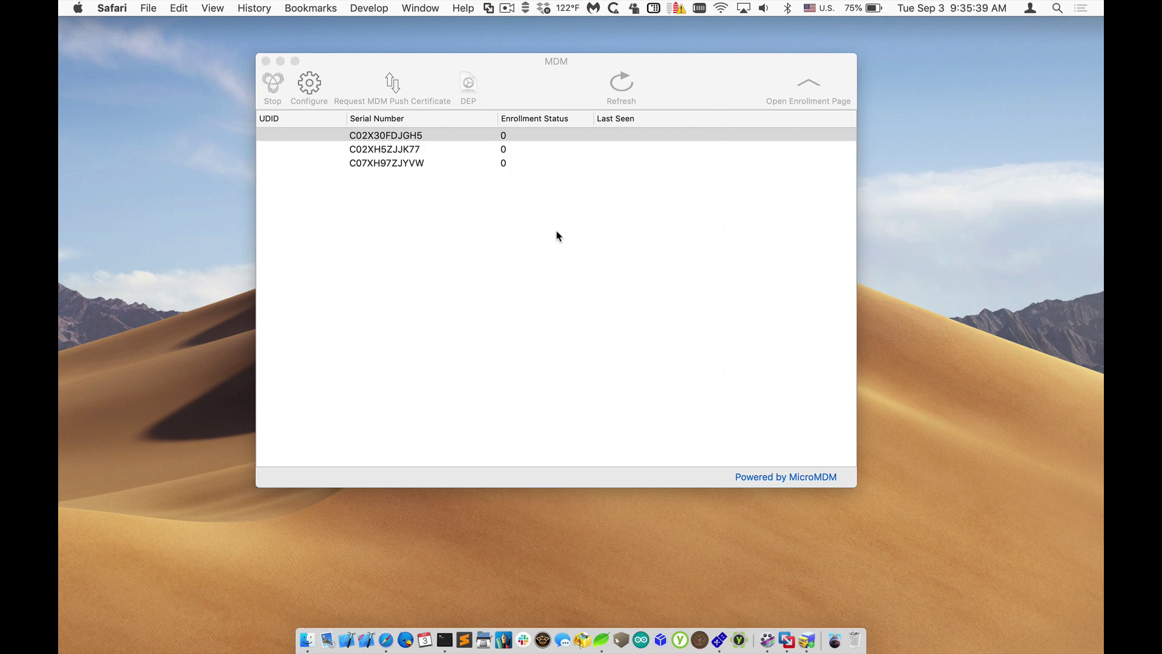
Step: Open the DEP profile settings and select the mdscentral.local host in the MDM Server URL
click(559, 236)
drag(500, 73, 557, 75)
click(475, 82)
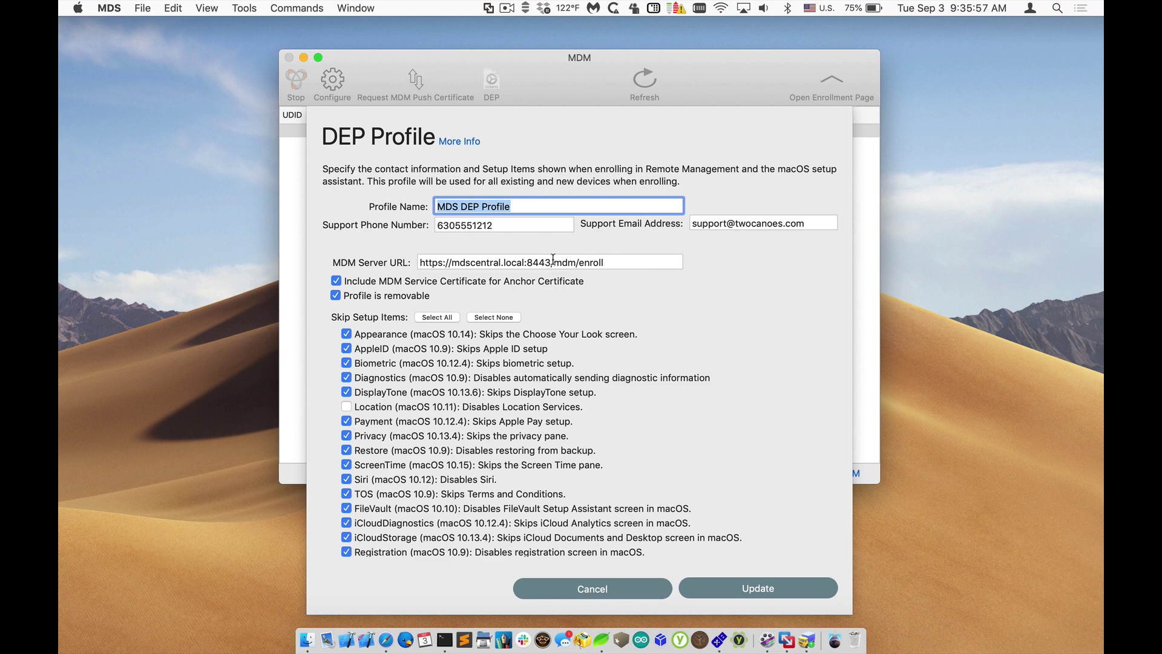
key(Tab)
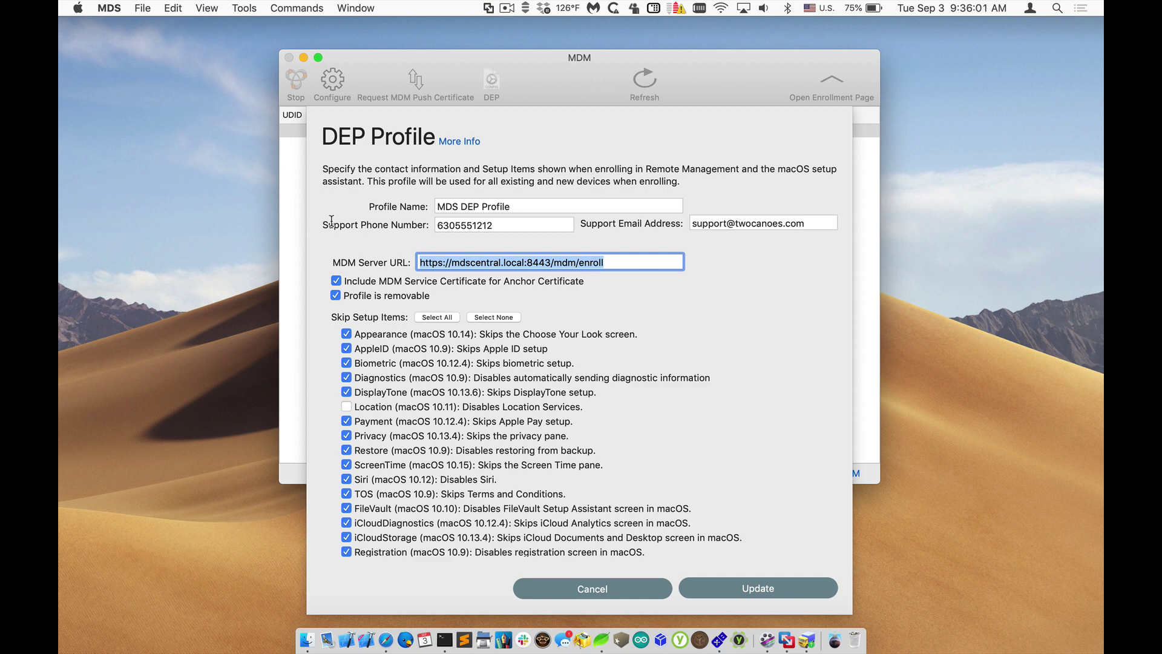
double_click(502, 262)
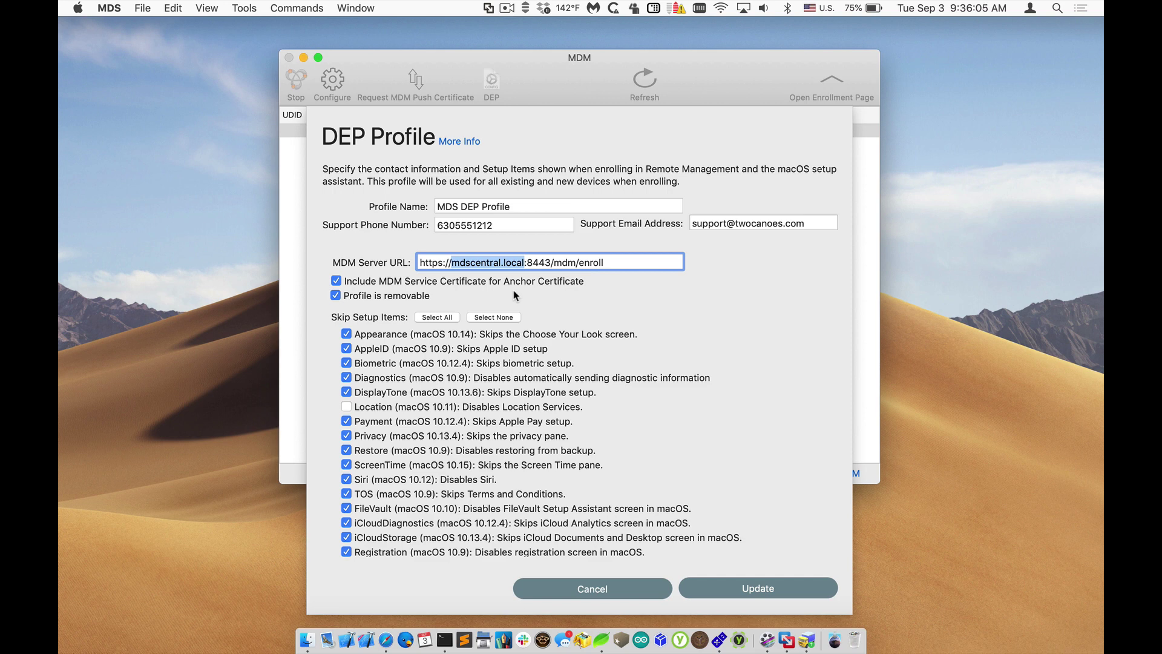
double_click(519, 262)
Step: Mark all setup items to skip except Location, and save the DEP profile with Update
click(434, 316)
click(487, 318)
click(431, 319)
click(347, 406)
click(739, 589)
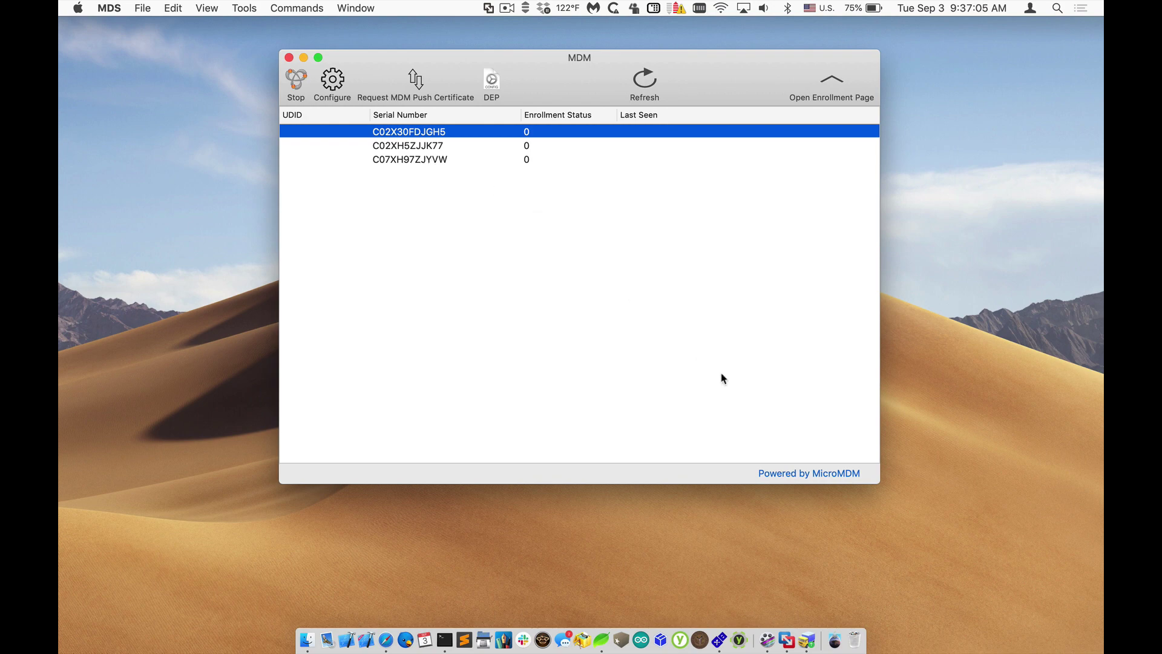
Step: Bring up the depmac VM window in VMware Fusion and power it on
click(787, 640)
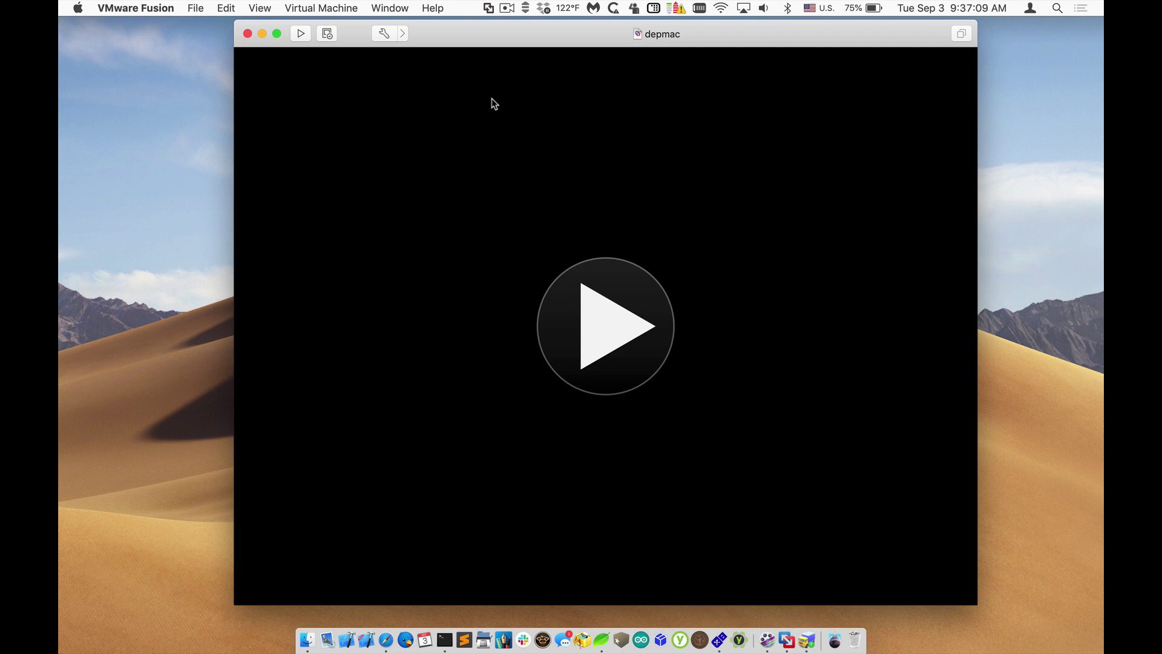
click(612, 327)
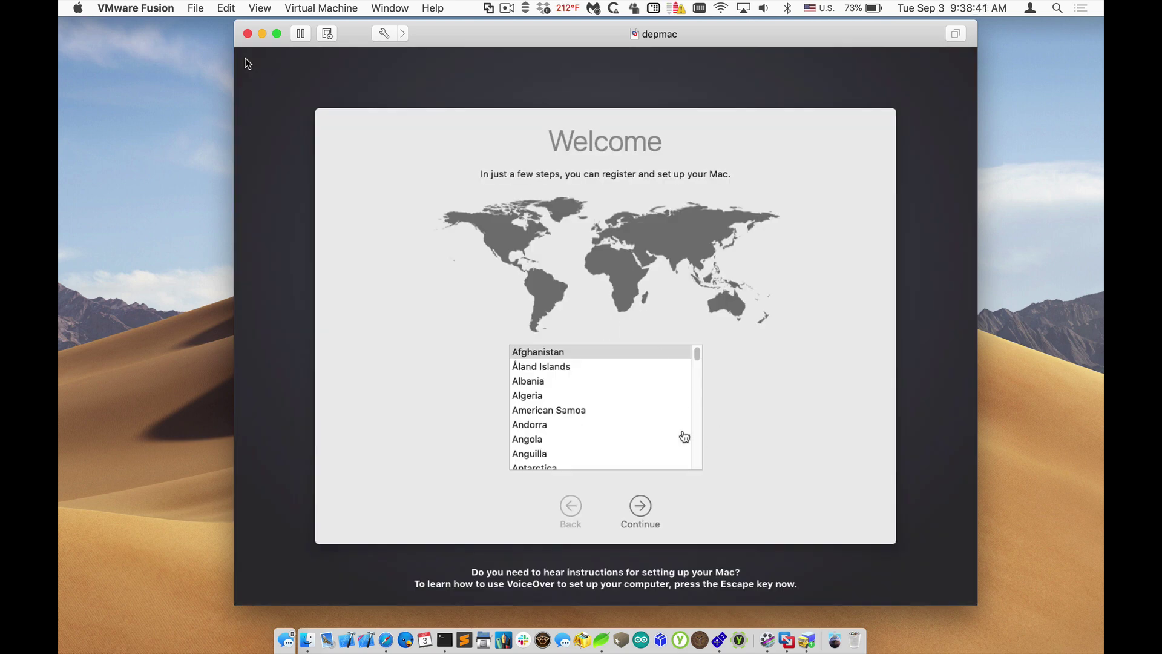
Step: Choose United States as the country and continue past the keyboard step
click(684, 437)
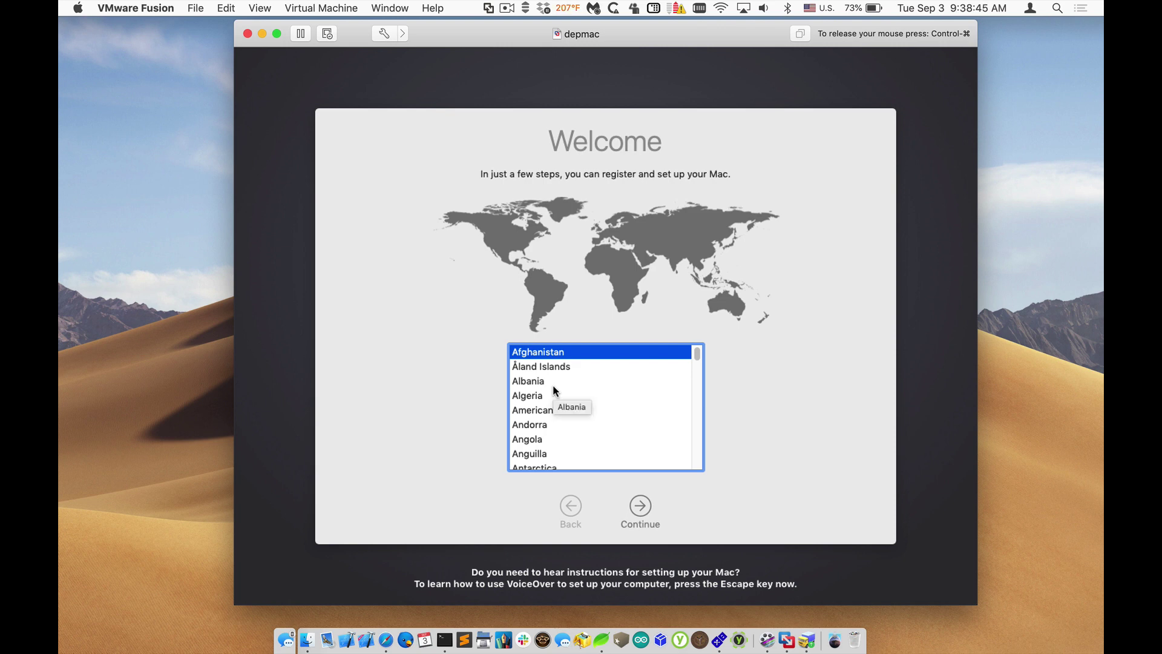
key(u)
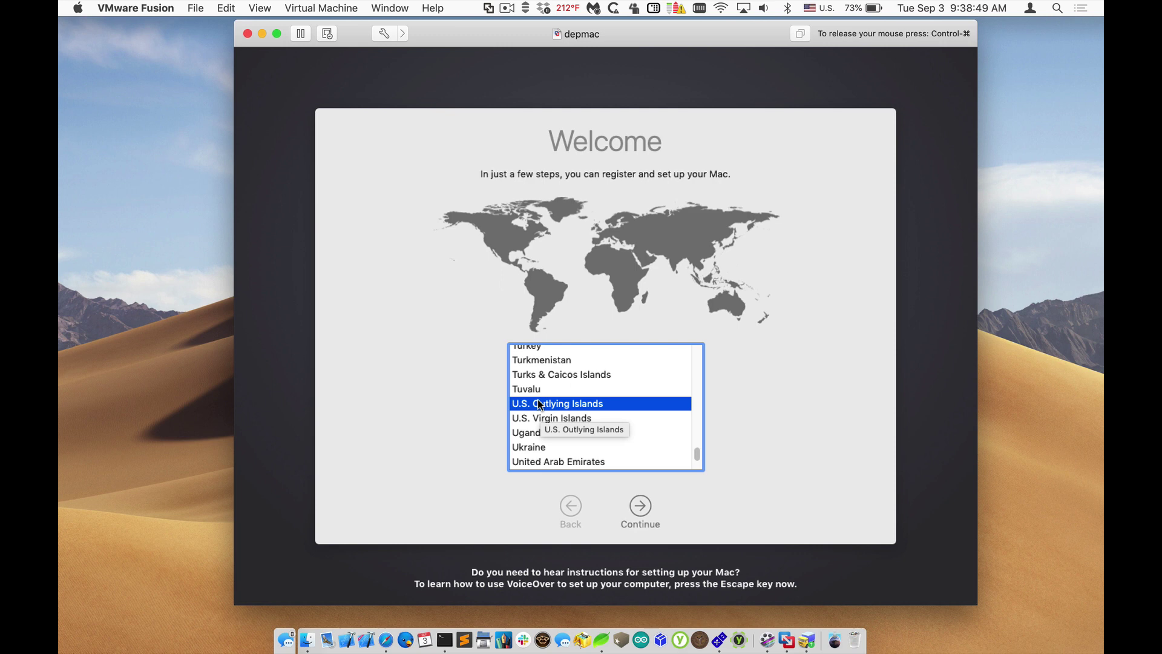
click(538, 452)
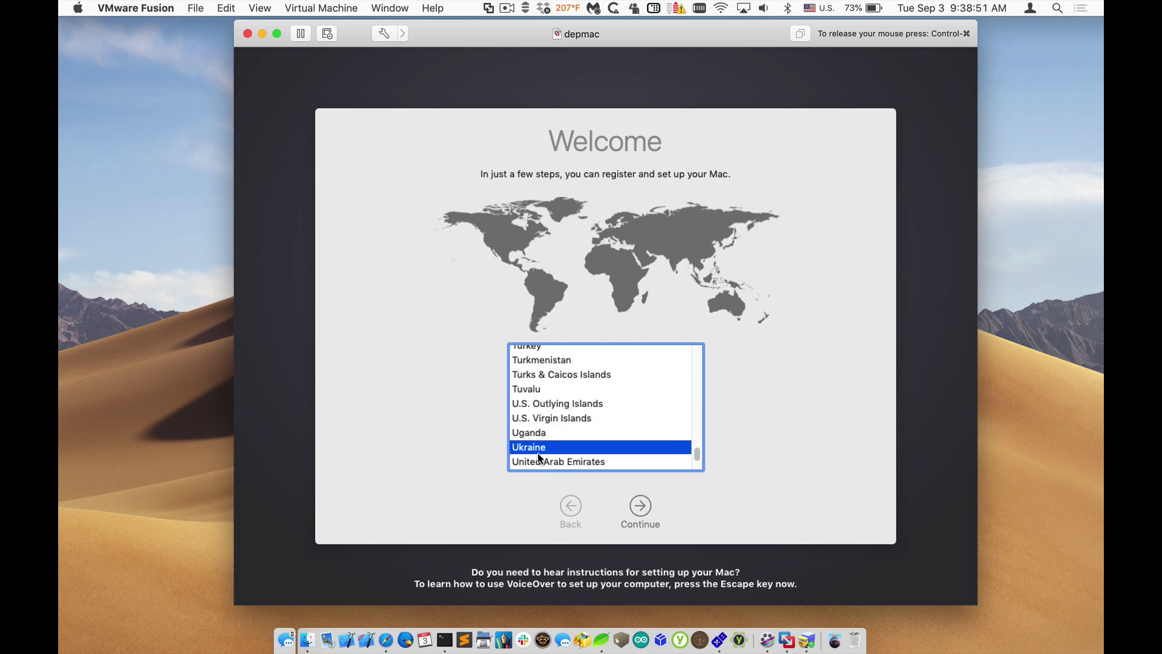
key(Down)
key(Down)
key(Down)
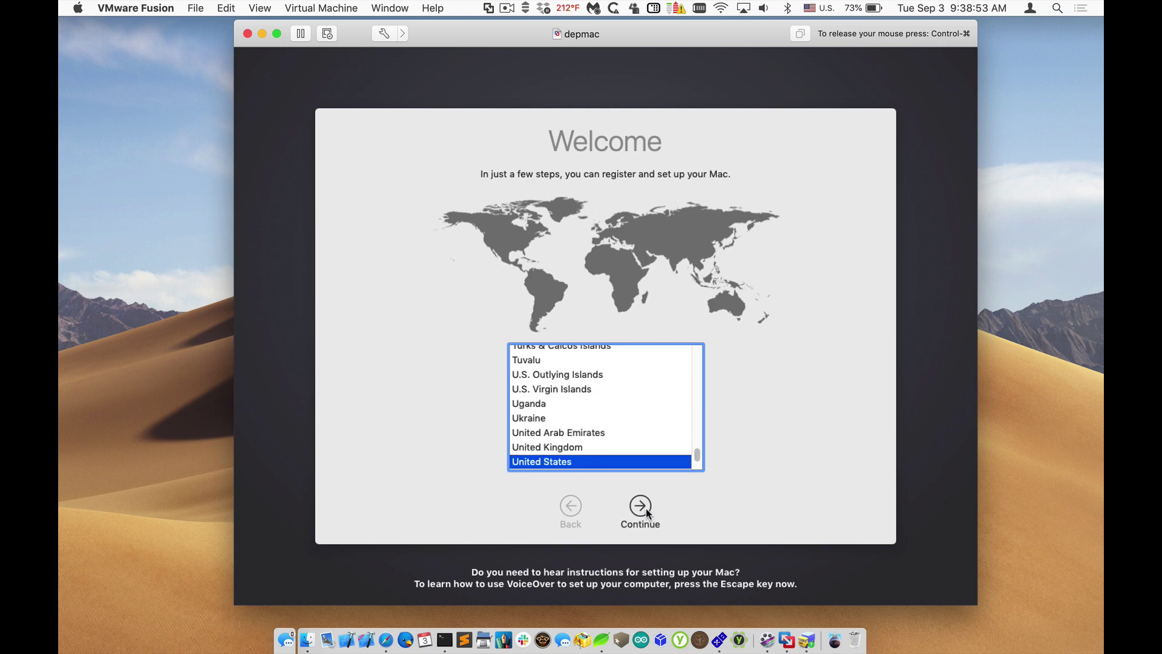
click(646, 509)
click(646, 509)
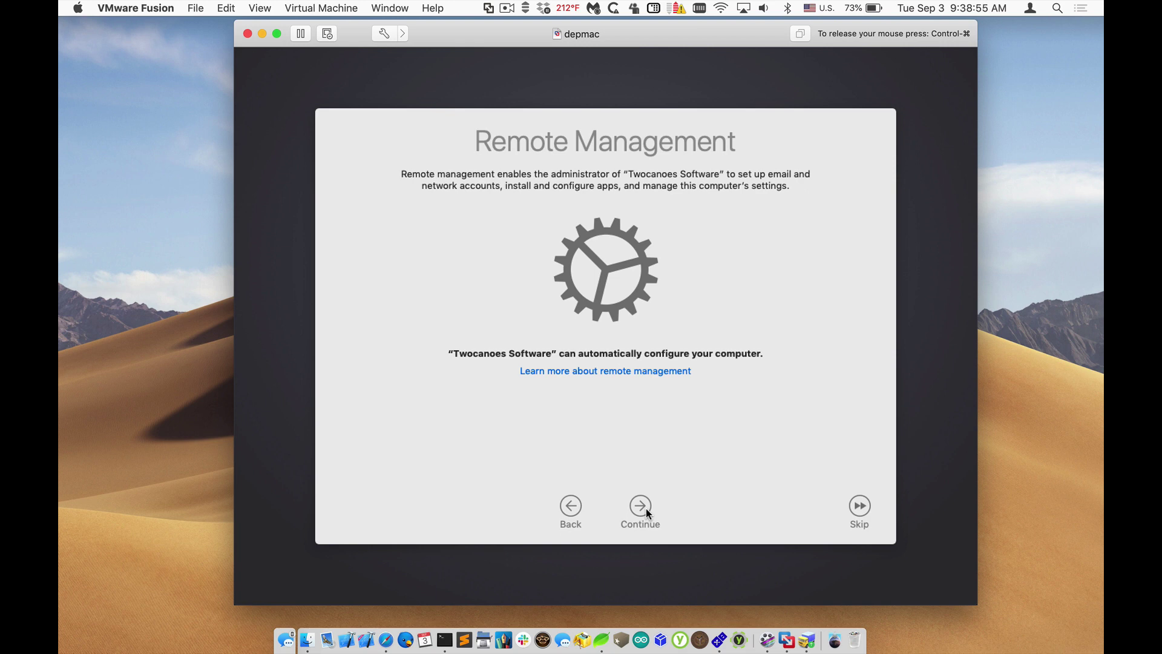
Step: Review the Remote Management details and accept enrollment with Continue
click(637, 371)
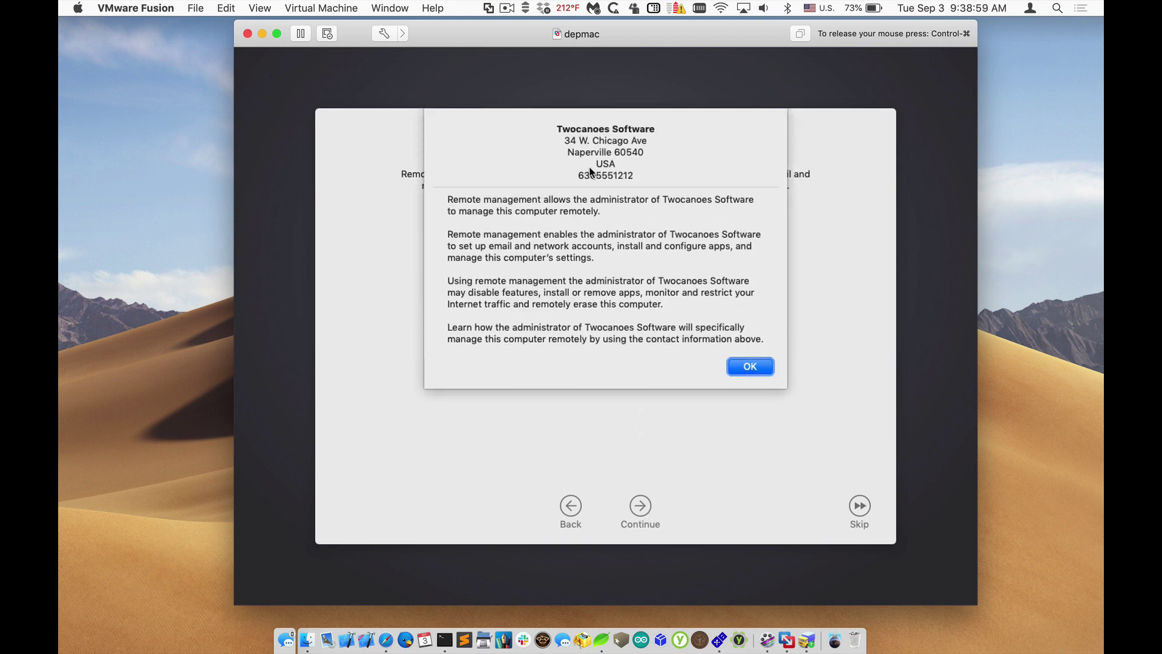
click(748, 371)
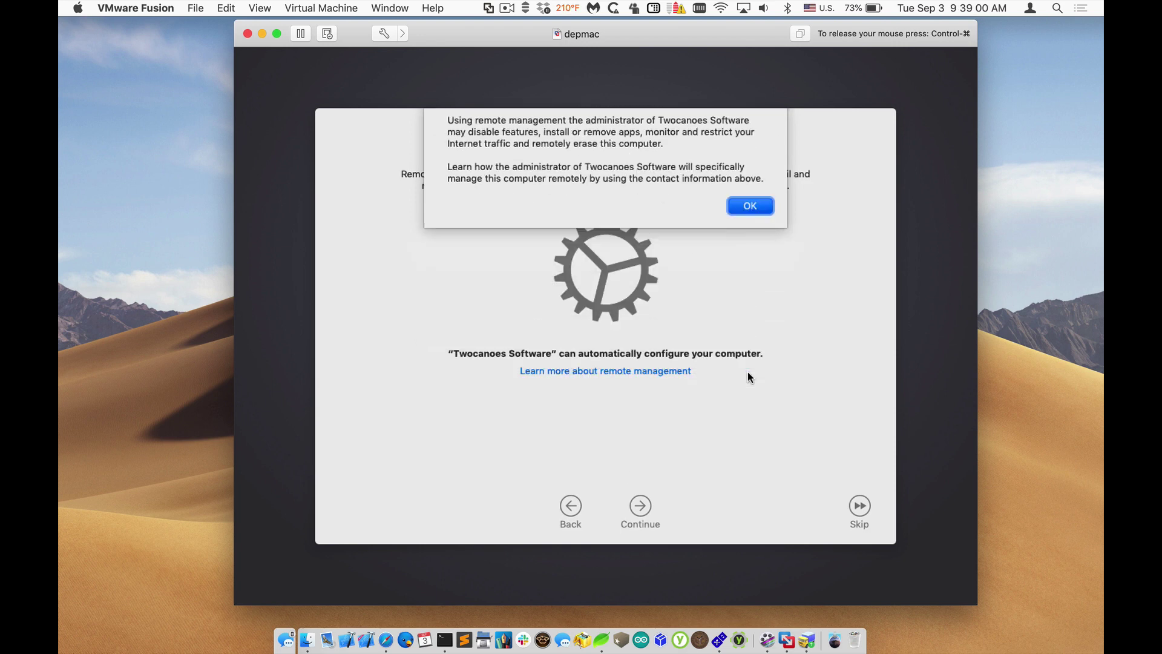
click(644, 503)
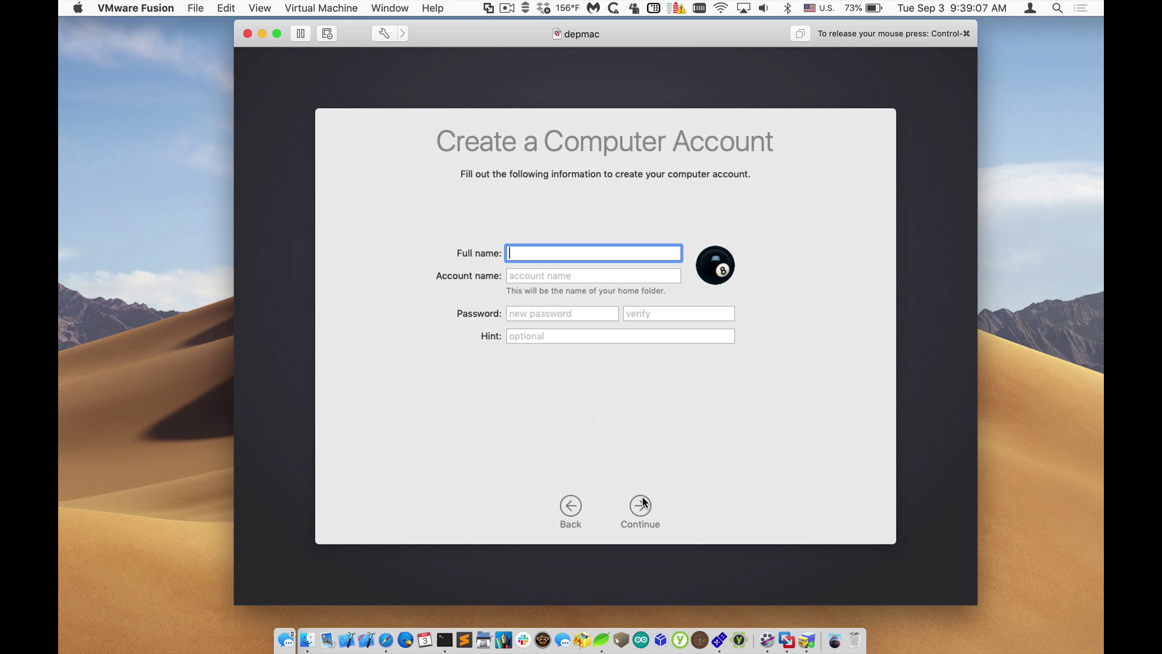
Step: Create the local computer account with its password, enable Location Services, and finish setup
text(t)
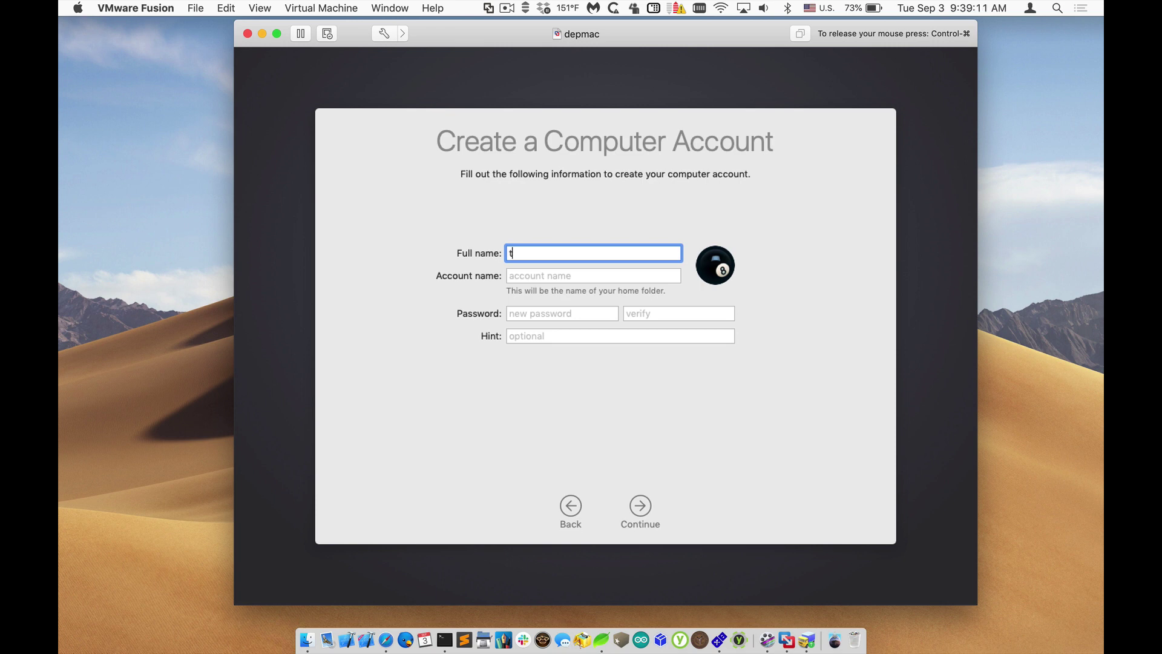
text(cadmin)
key(Tab)
key(Tab)
text(admin)
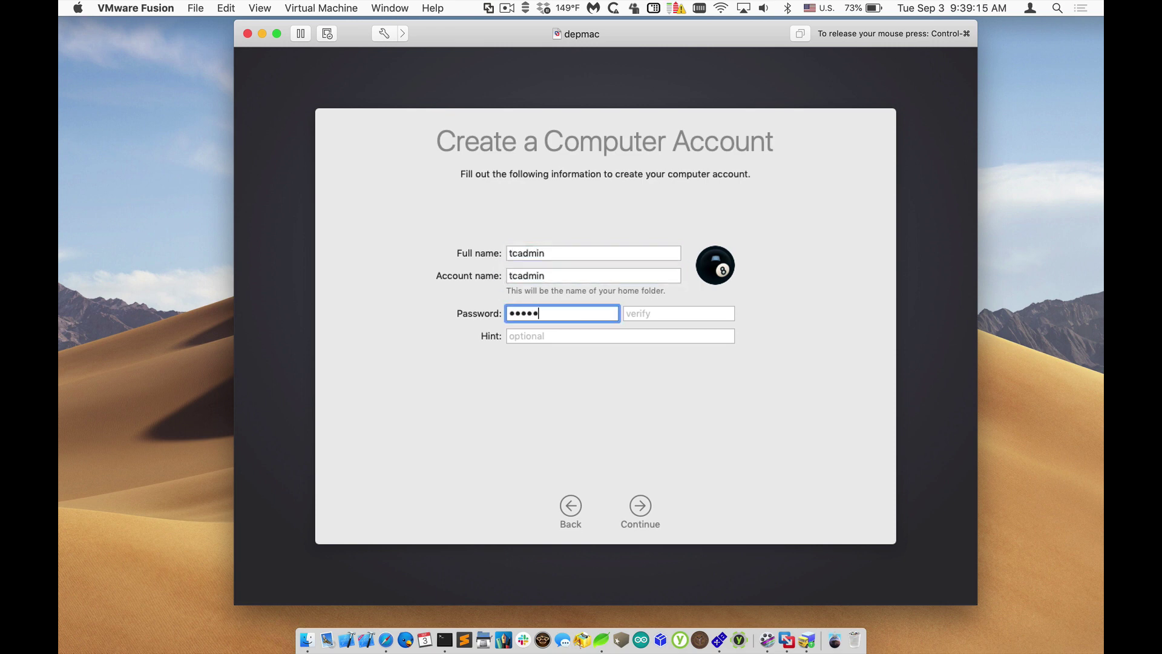
text(1234)
key(Tab)
text(admin1234)
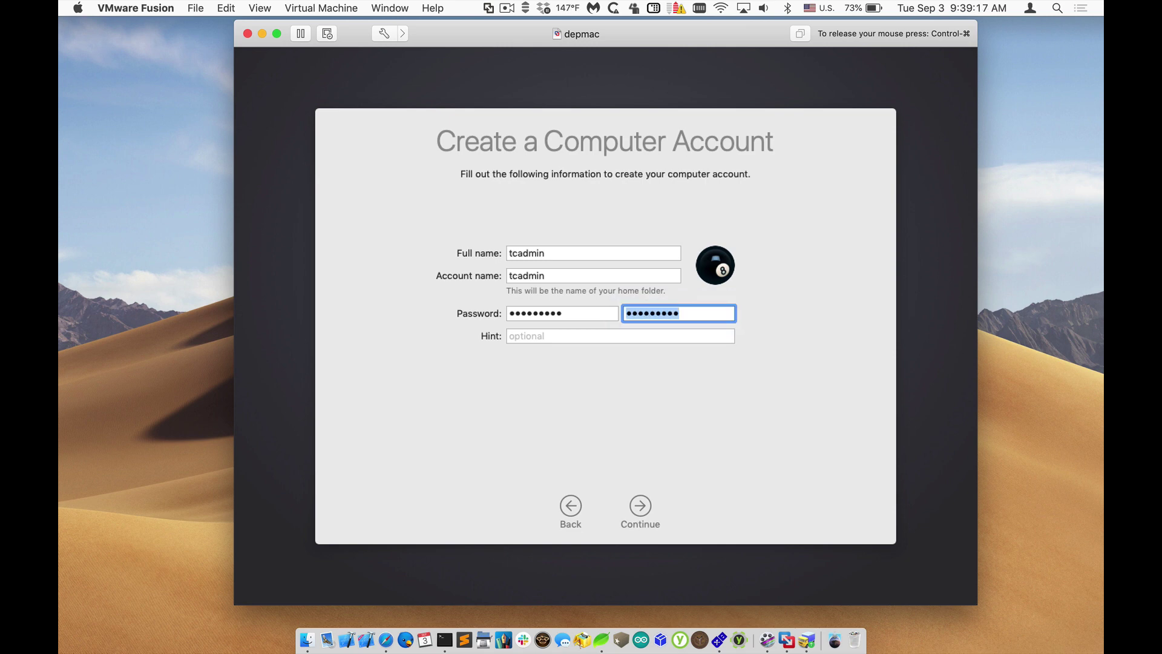
click(645, 508)
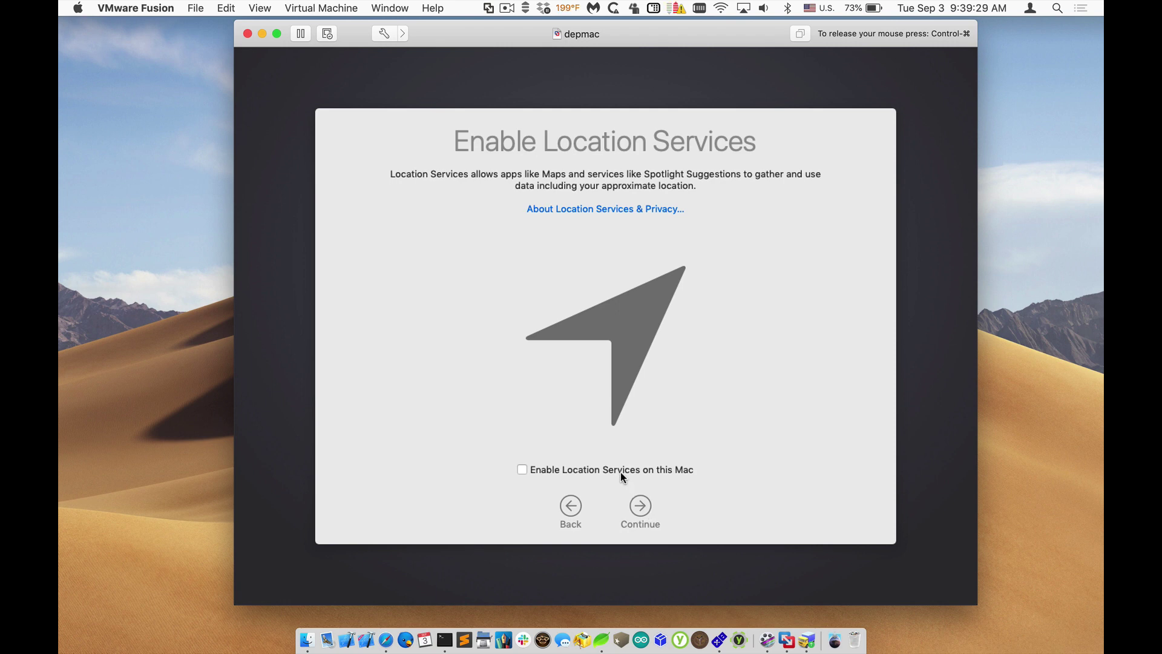
click(620, 471)
click(641, 505)
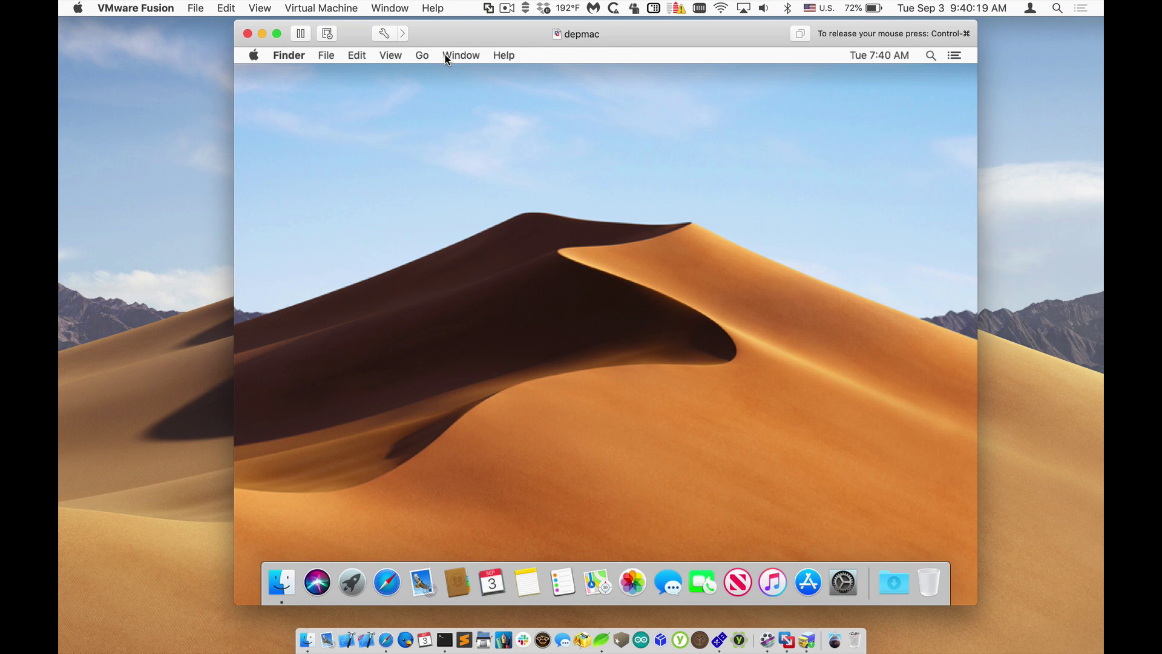
Step: Release the VM, refresh the MDM device list, and widen the Last Seen column
key(ctrl+super)
drag(445, 27, 601, 25)
click(368, 57)
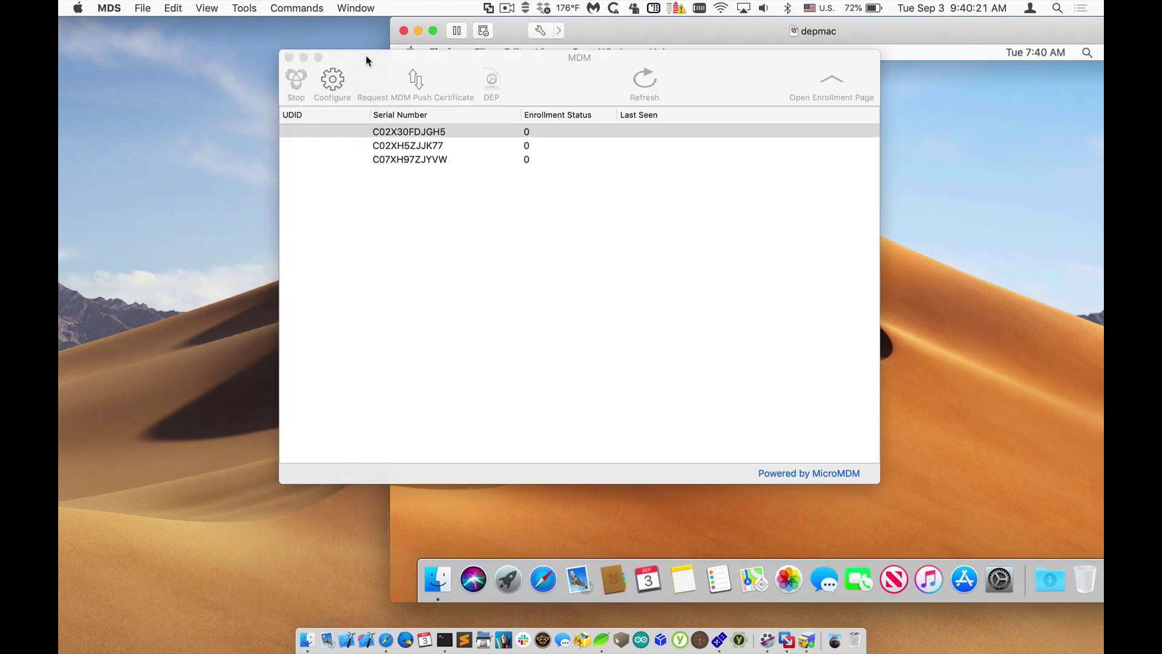
drag(368, 57, 176, 46)
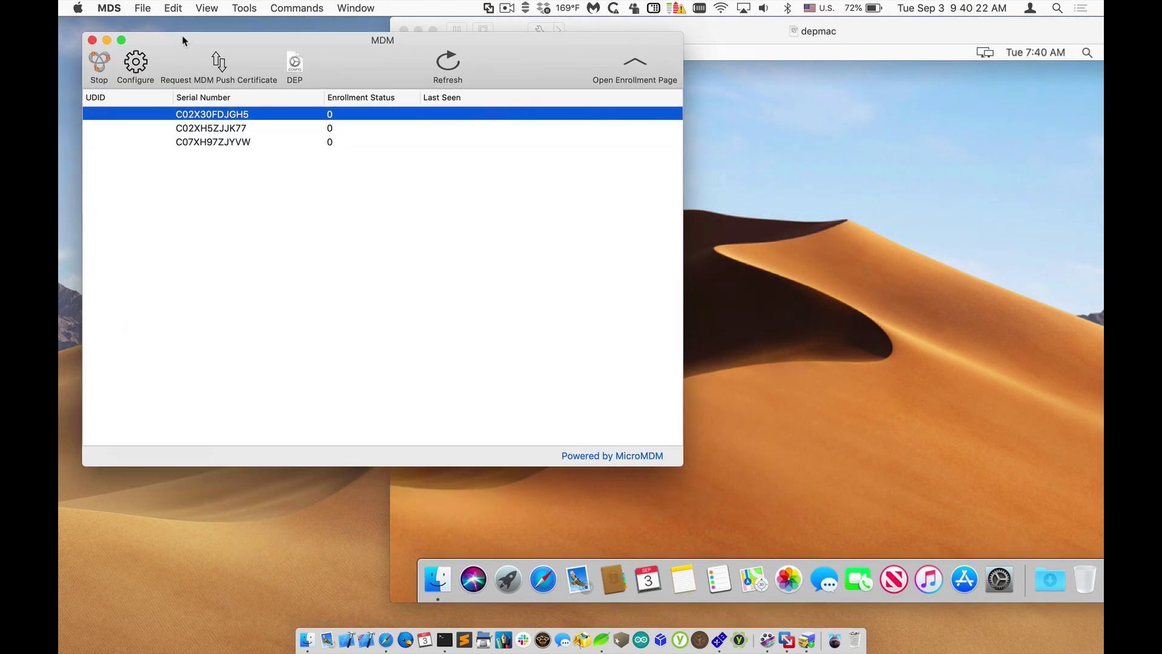
click(450, 63)
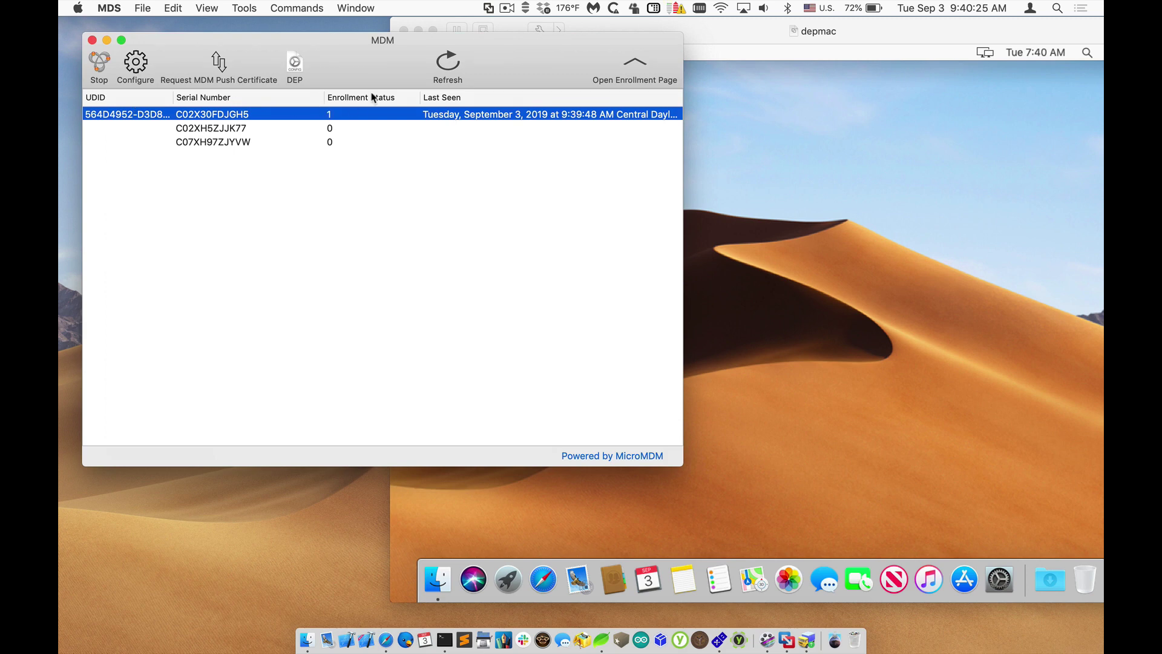
drag(418, 96, 380, 96)
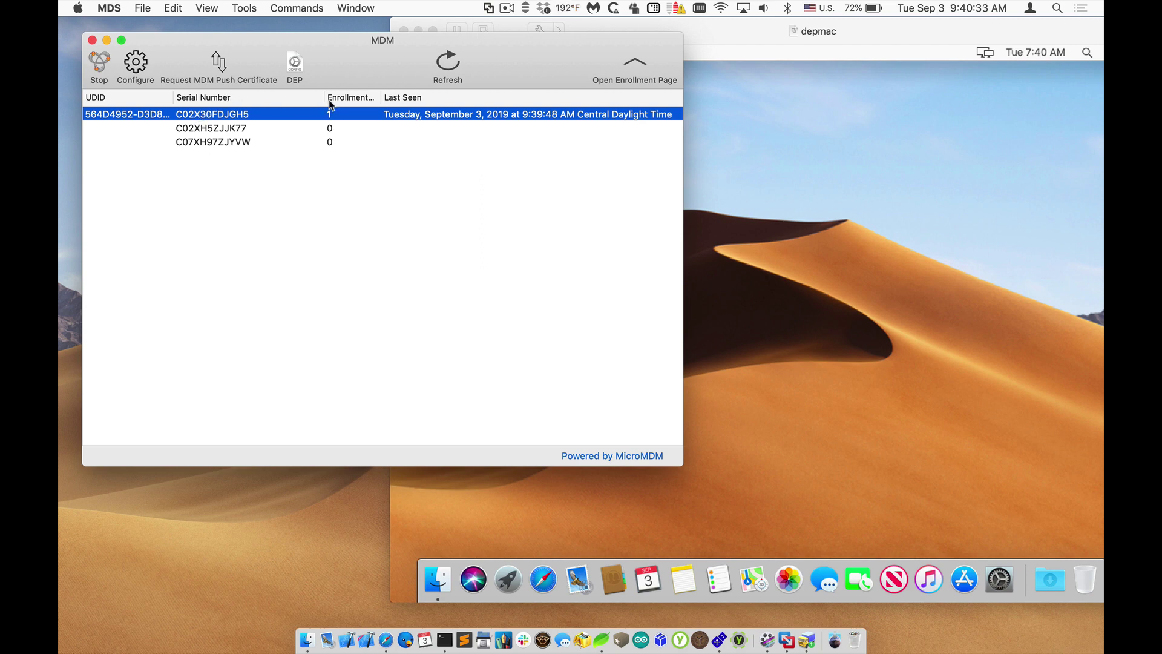
Step: Send a Device Information request to the enrolled Mac
click(321, 9)
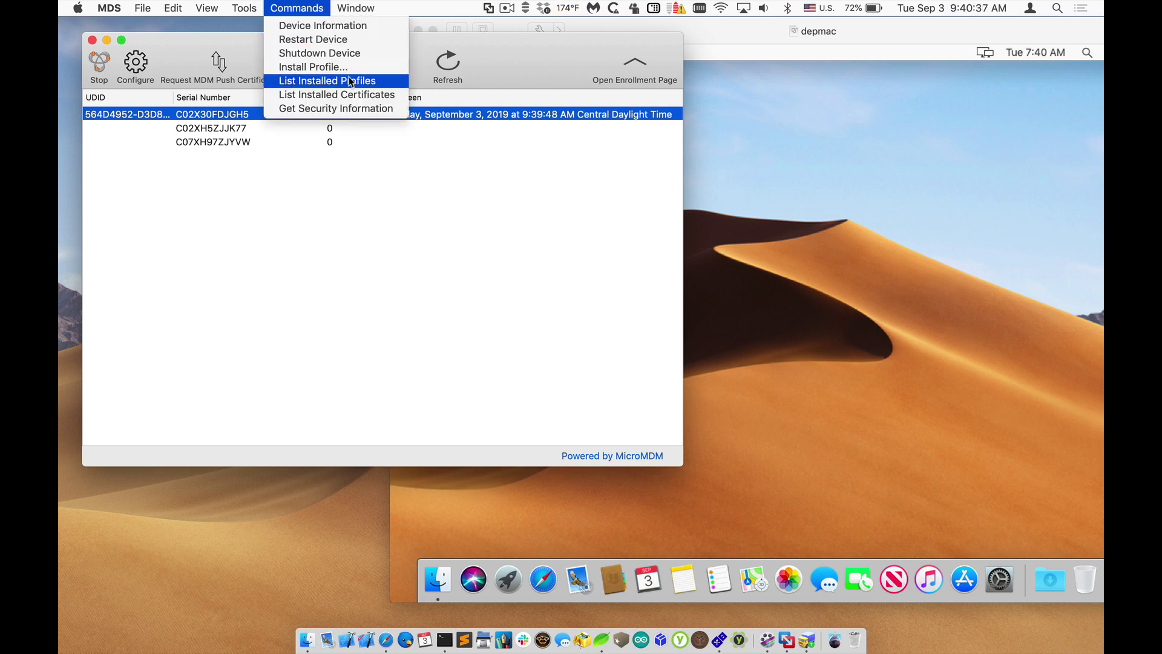
click(349, 26)
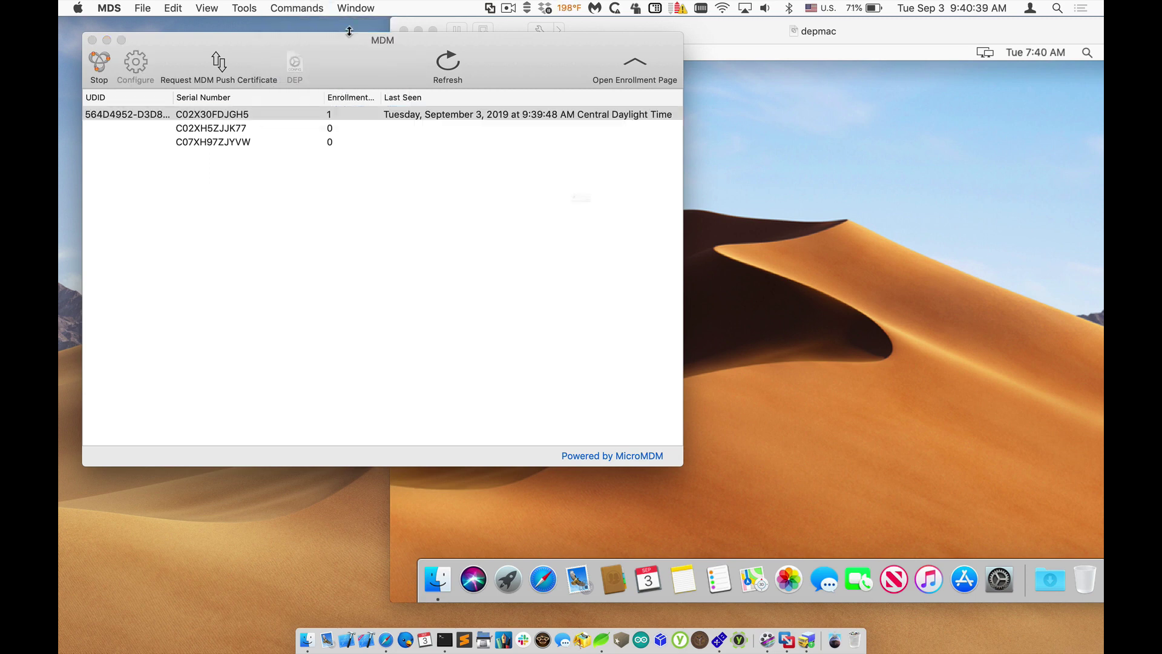
key(Return)
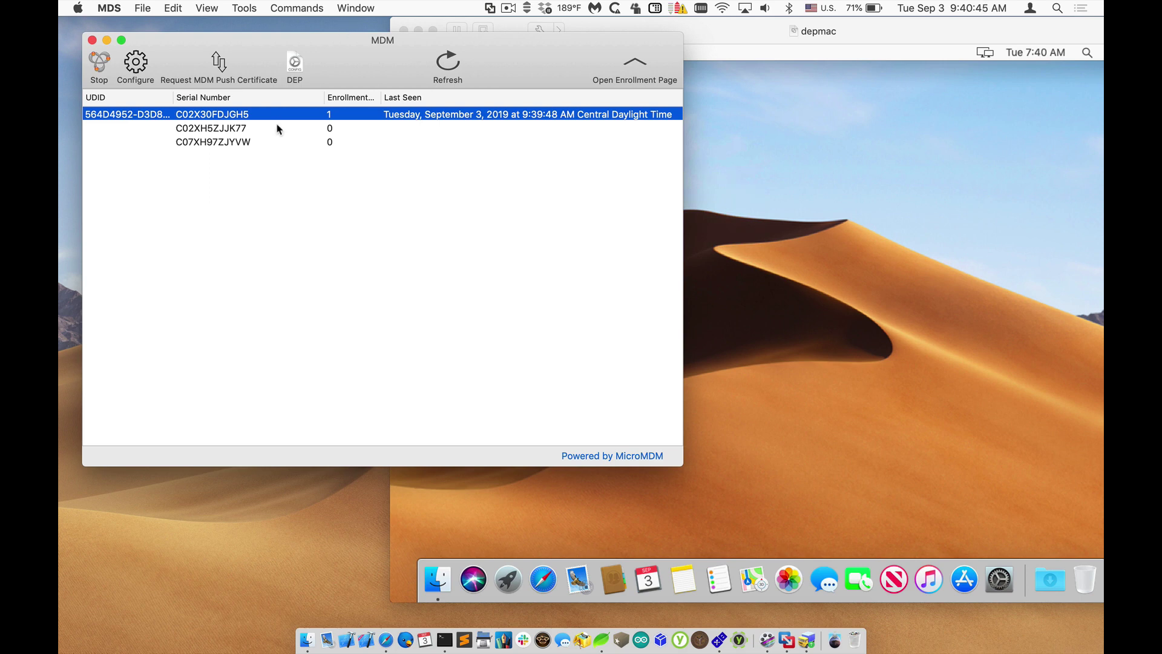
Step: Browse the enrolled Mac's Profiles, Security and Certificates details, then close the window
double_click(230, 120)
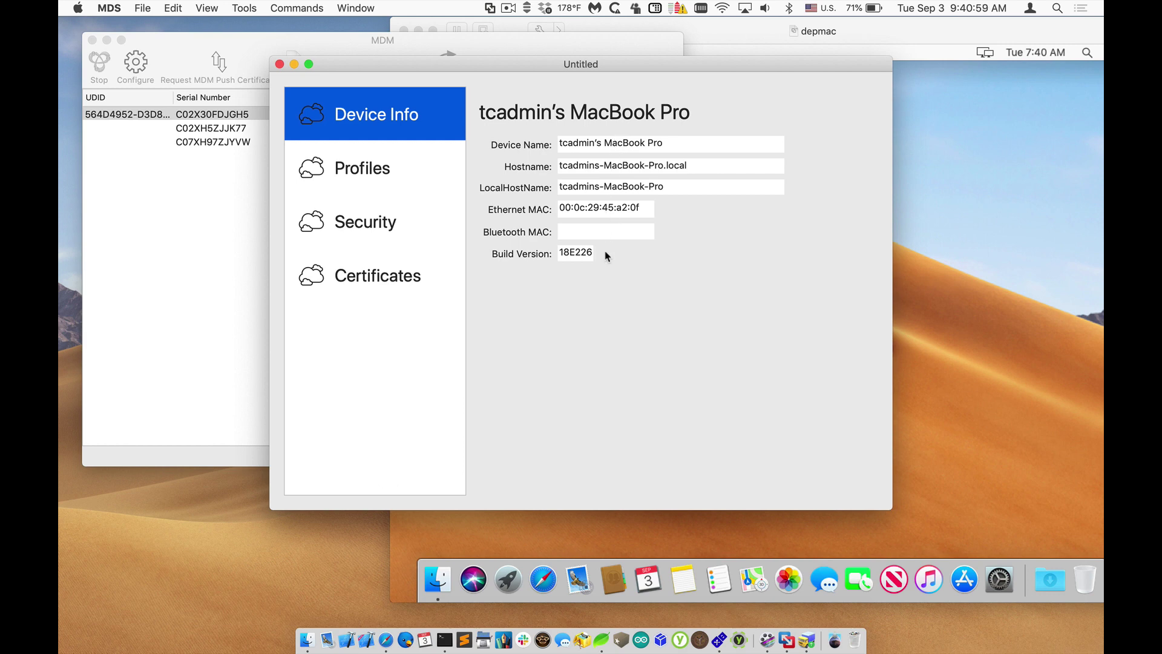
click(394, 170)
click(389, 219)
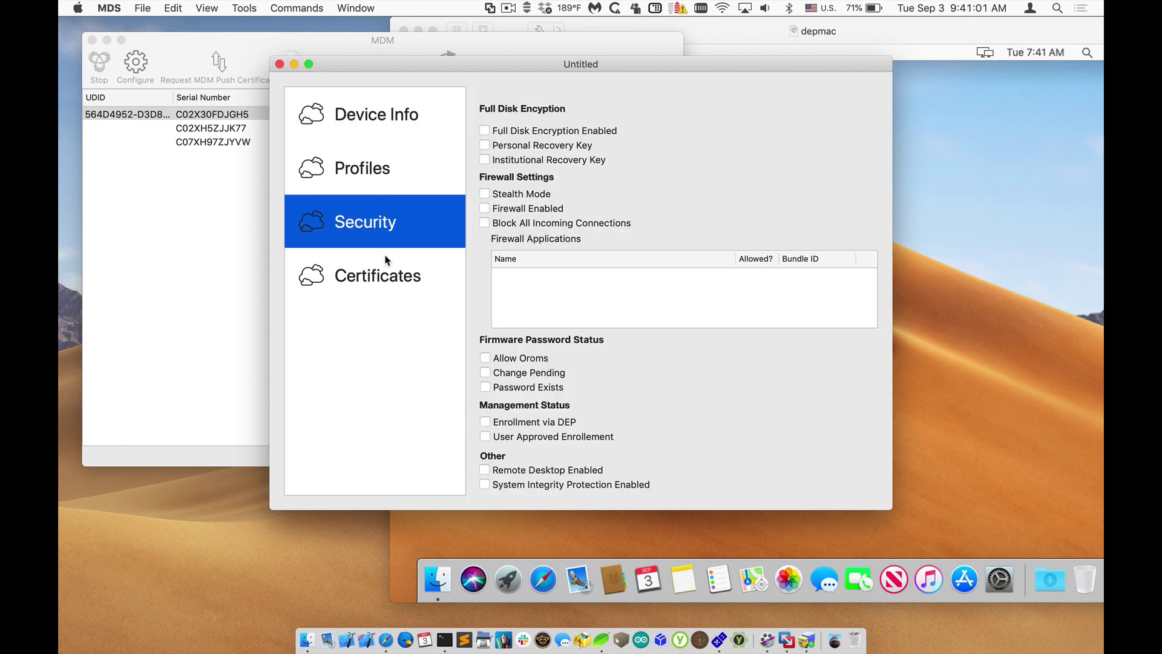
click(385, 261)
click(278, 64)
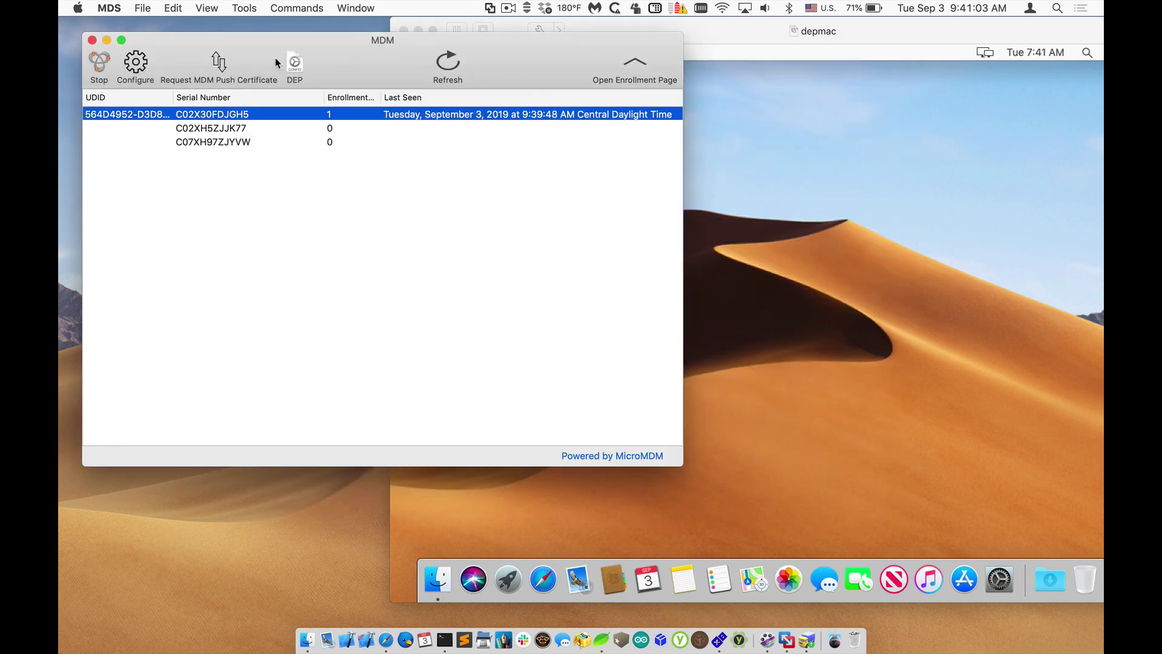
Step: Request the List Installed Profiles and List Installed Certificates commands
click(280, 7)
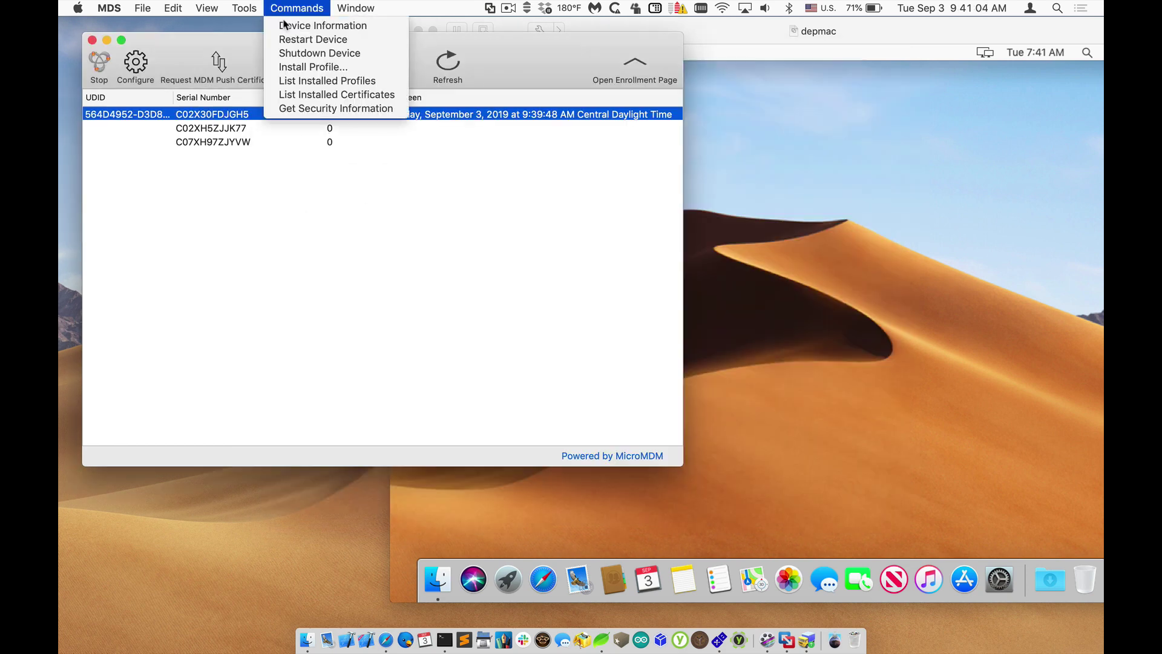
click(346, 80)
key(Return)
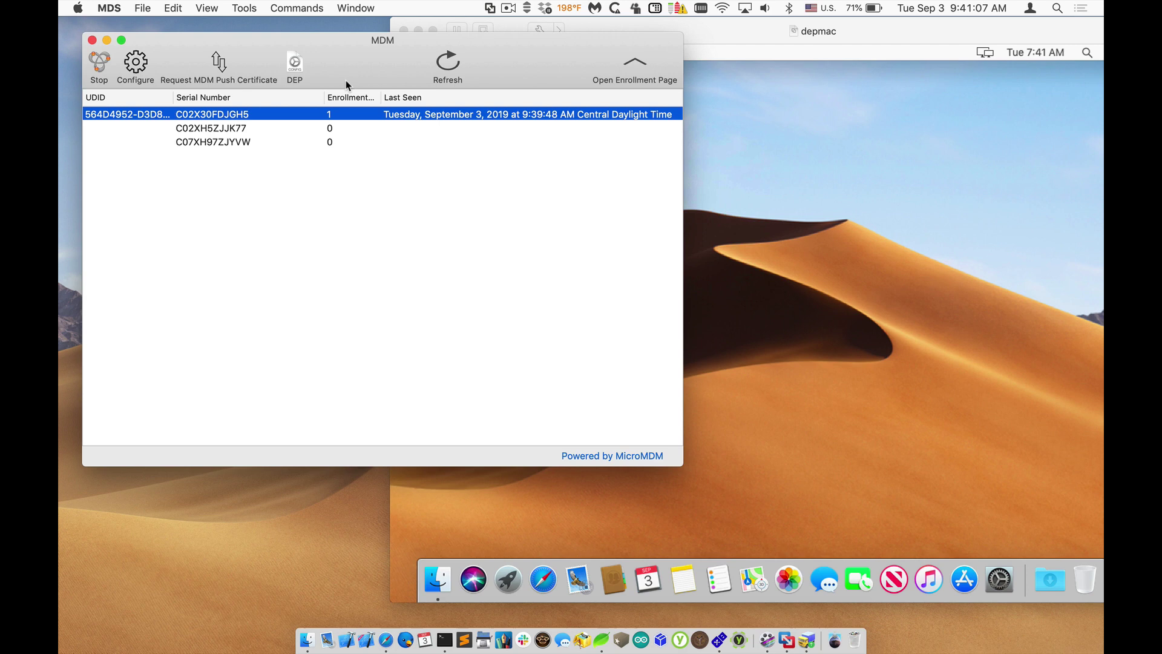
click(310, 7)
click(316, 92)
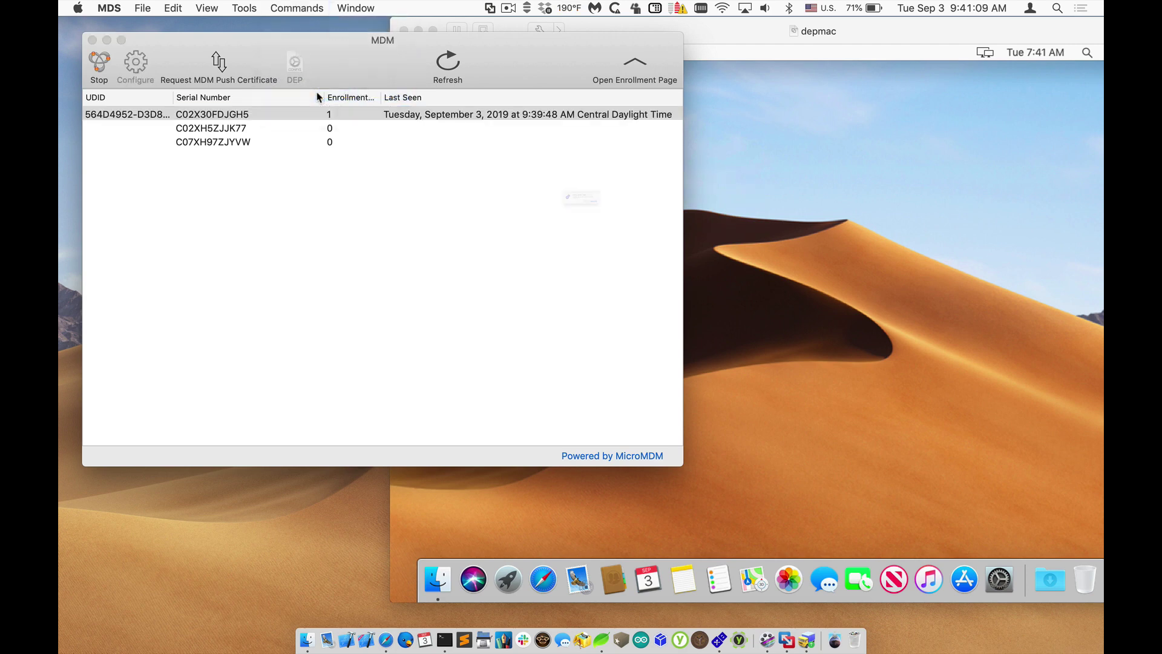
Step: Send a security information request to the enrolled Mac
click(303, 7)
click(323, 108)
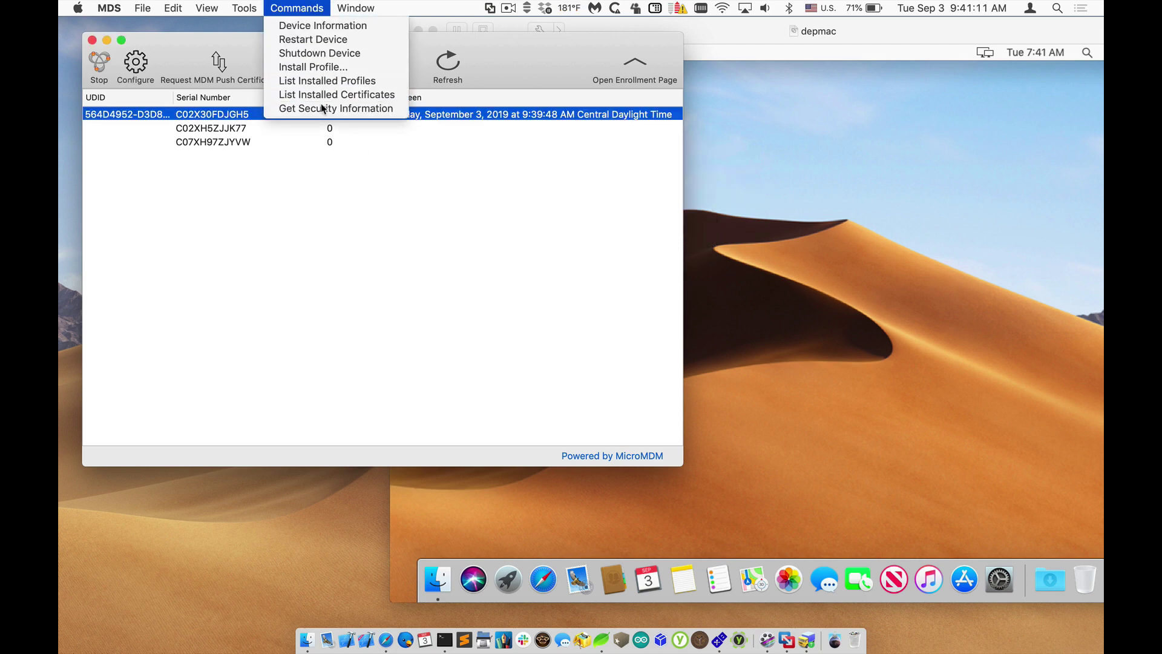
key(Return)
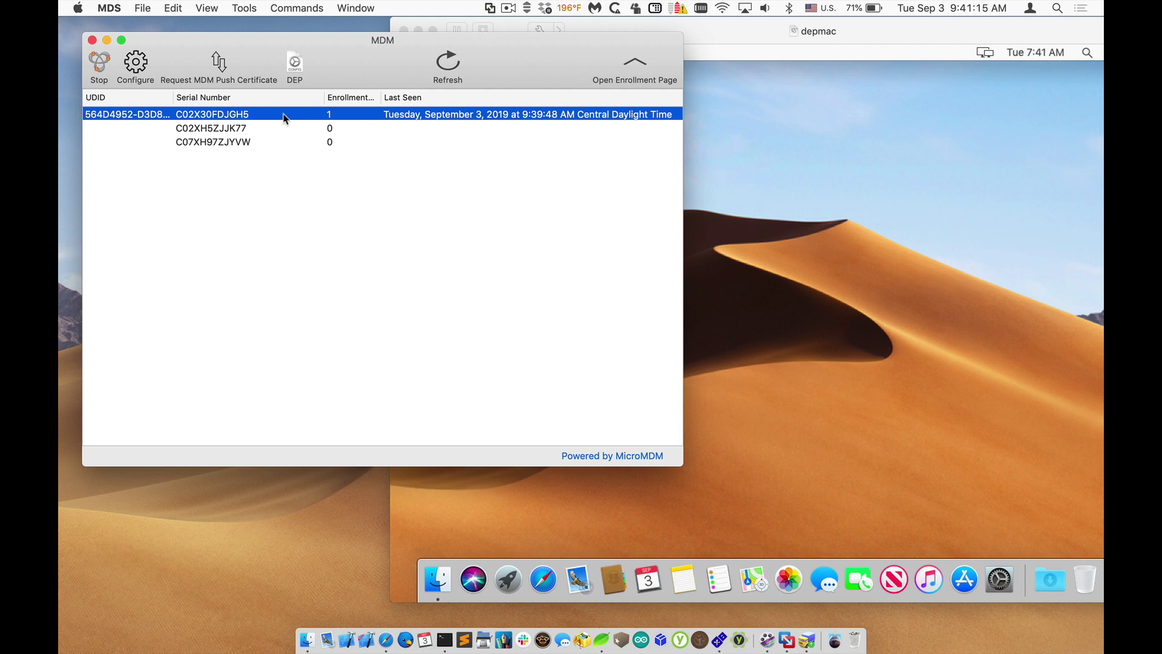
Step: Reopen the device details and check the Enrollment Profile, Security status and four certificates
double_click(284, 117)
click(328, 160)
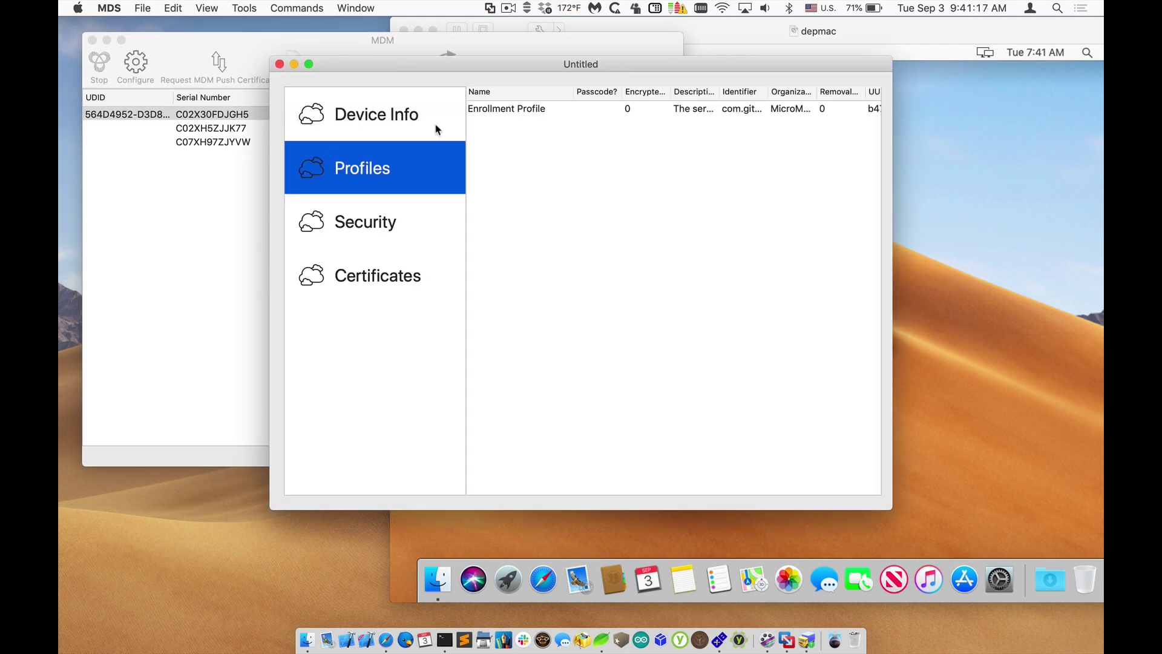
click(496, 109)
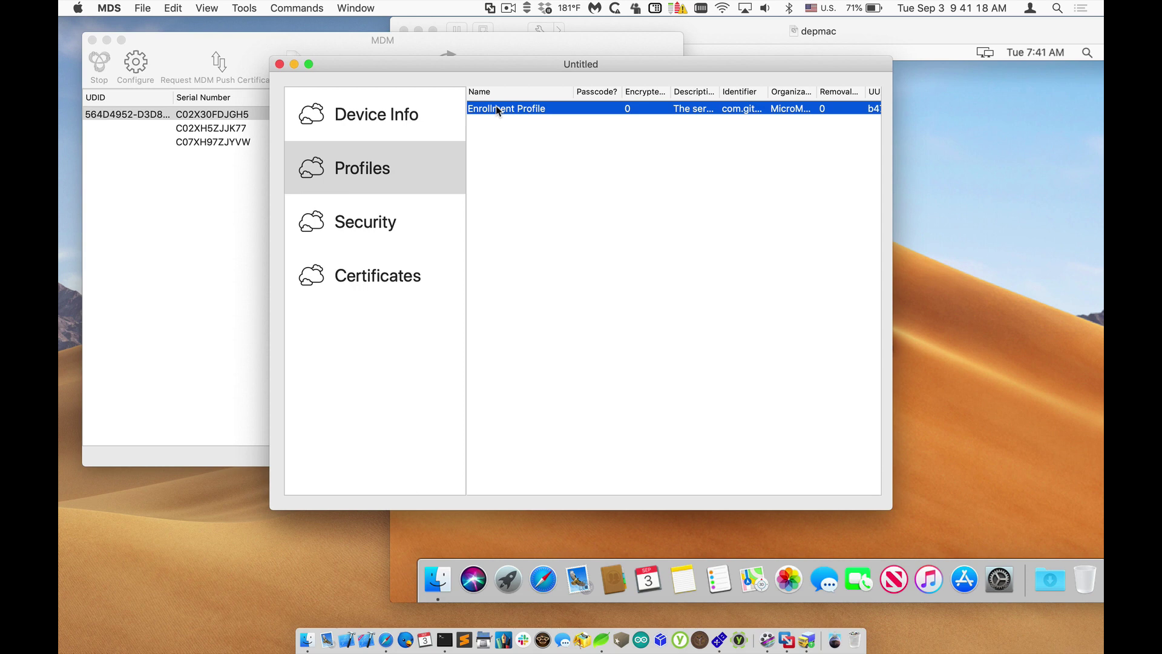
click(381, 225)
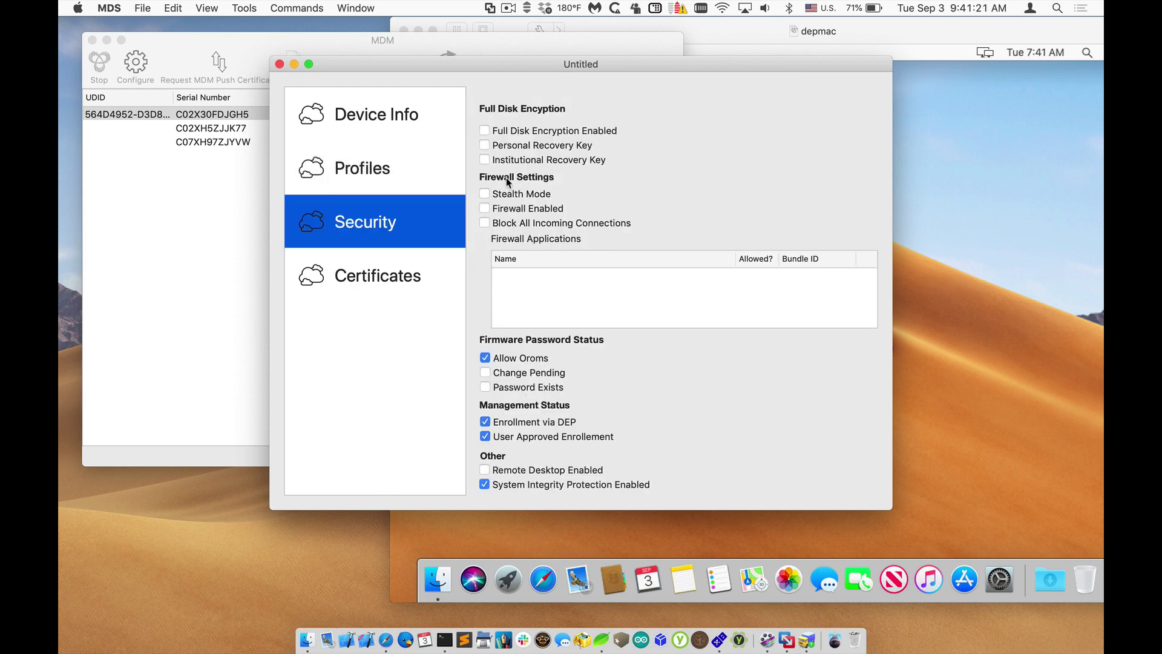
click(409, 266)
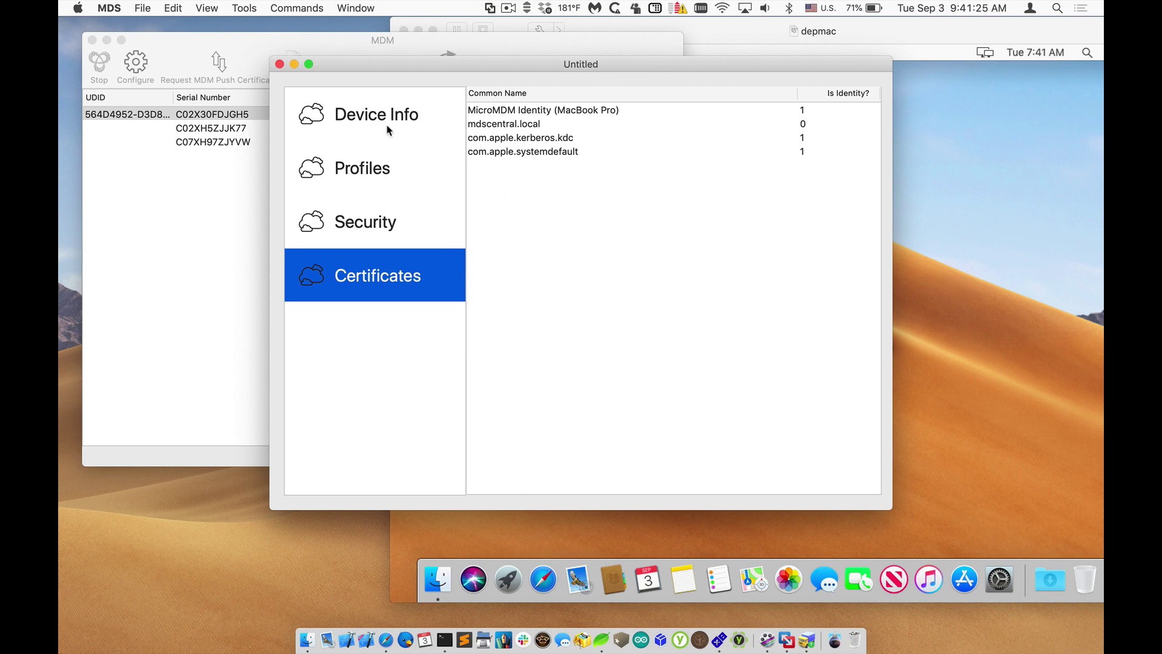
Step: Install the NoMAD profile, found by searching 'nomad', on the enrolled Mac C02X30FDJGH5
click(279, 64)
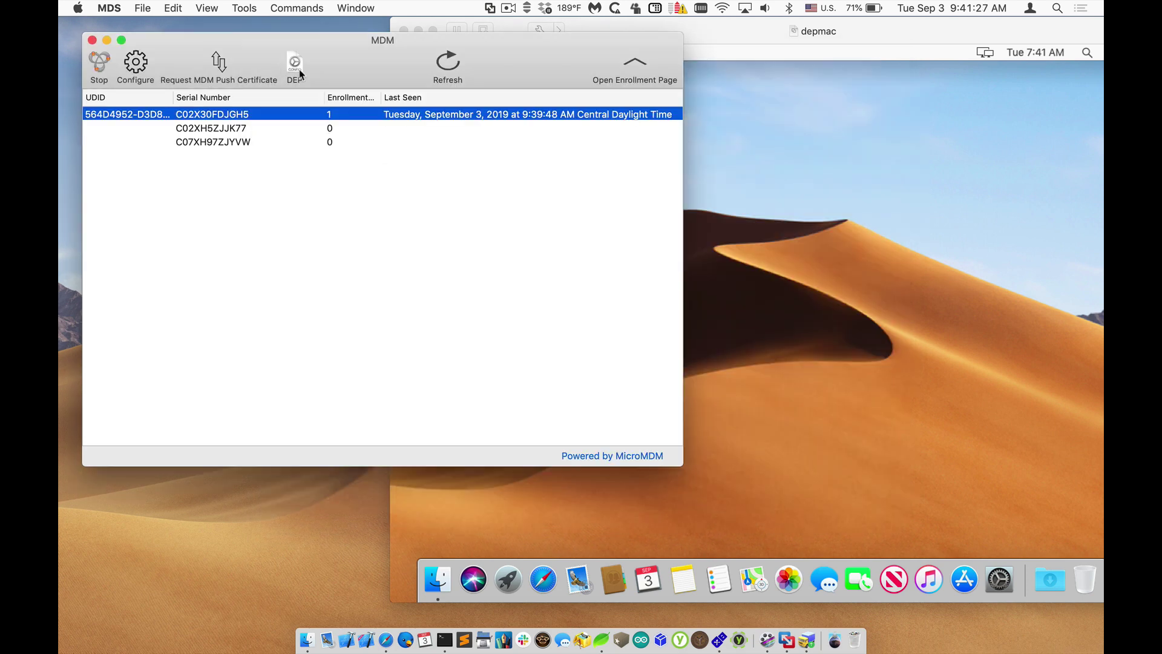
click(299, 7)
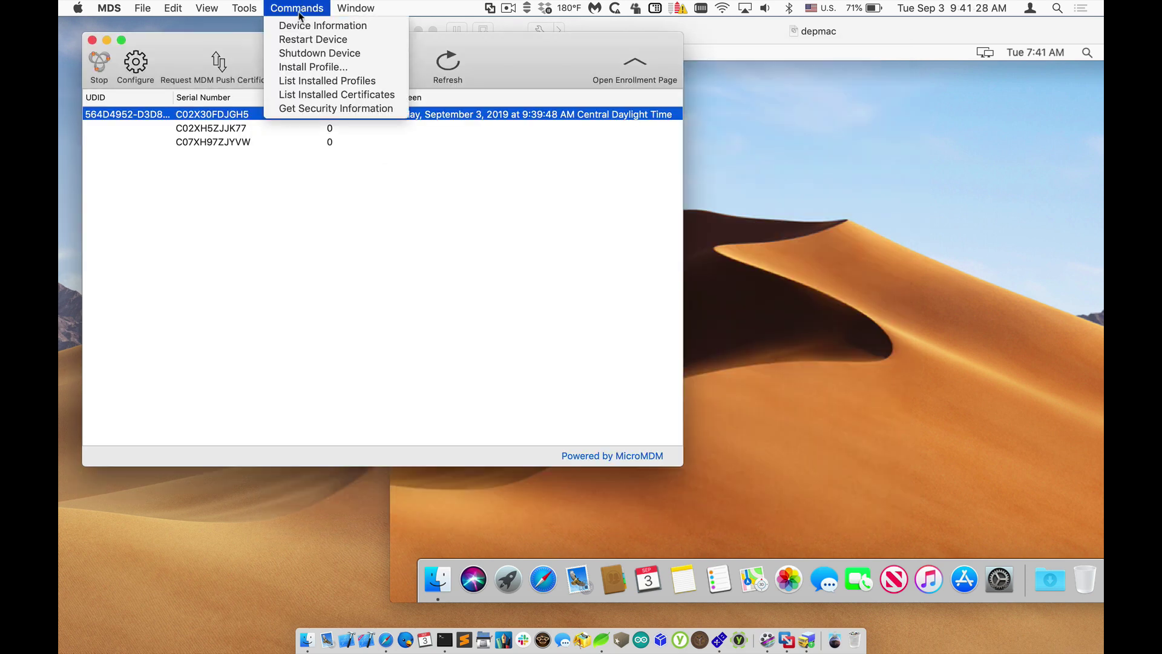
click(336, 66)
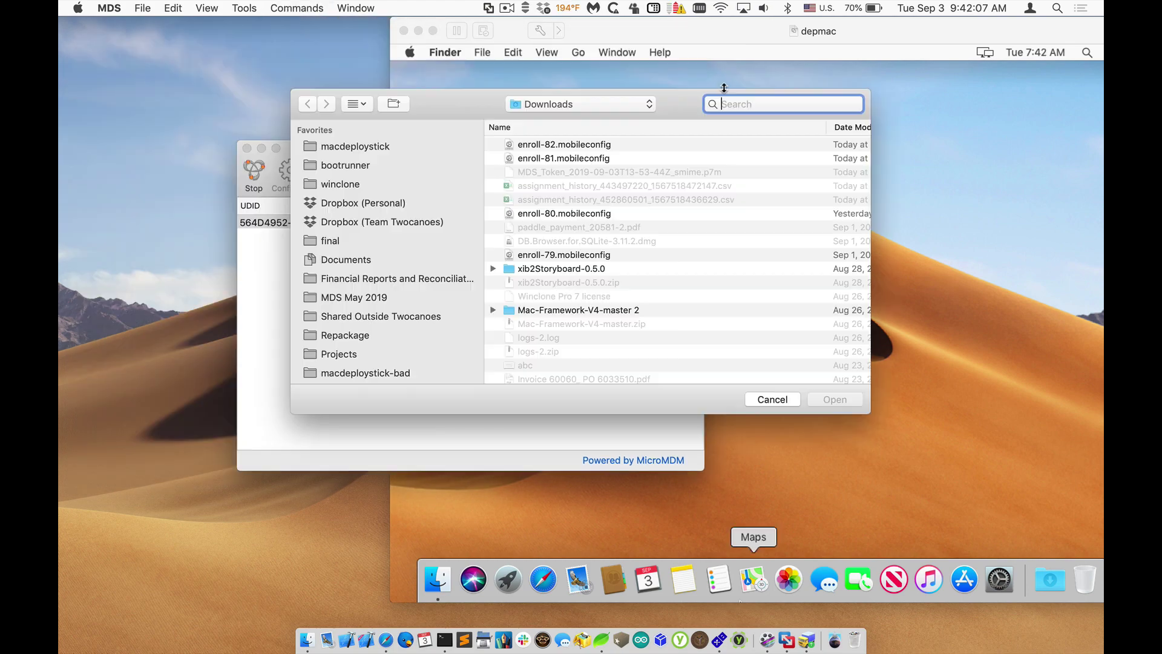
text(nomad)
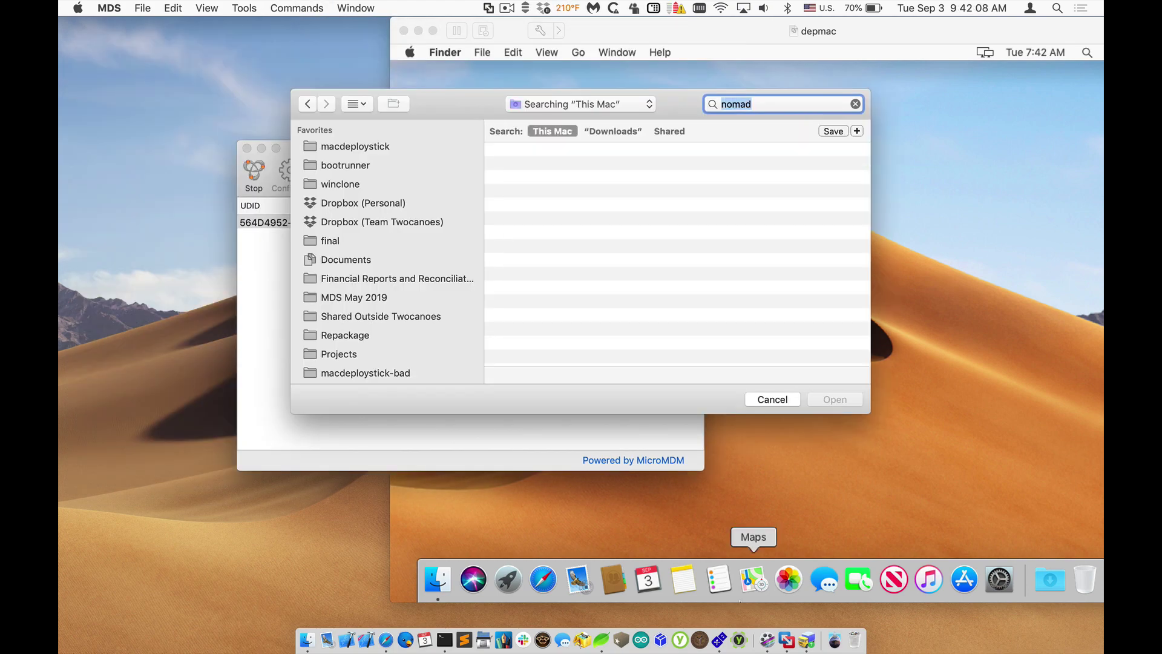
click(554, 169)
double_click(554, 169)
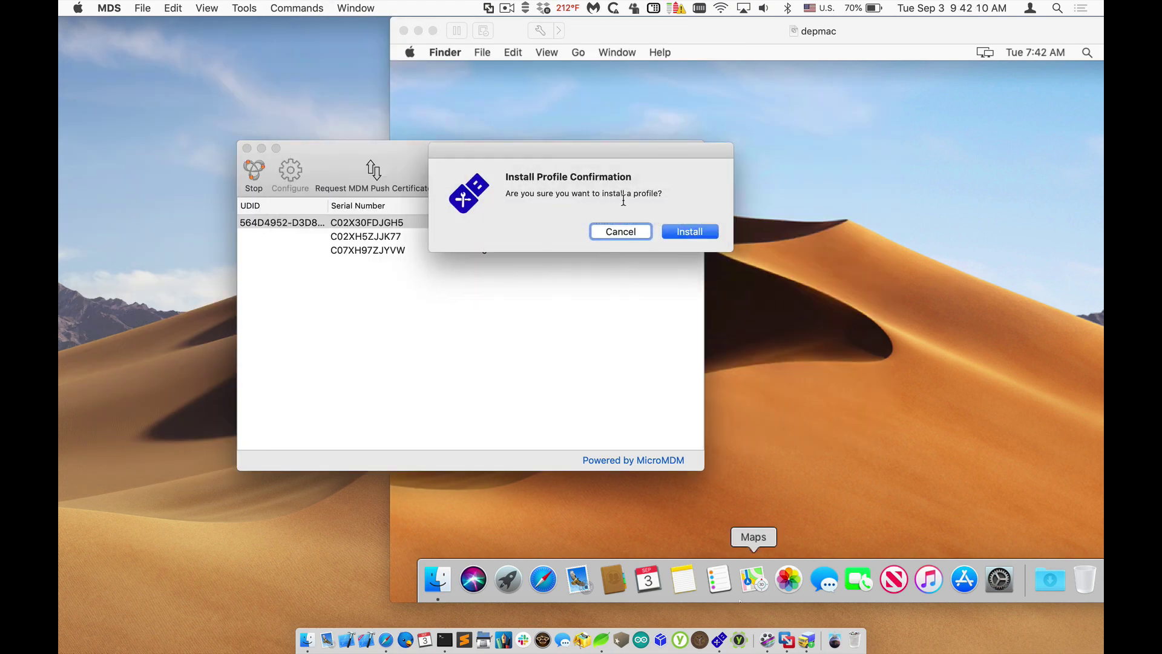
click(673, 228)
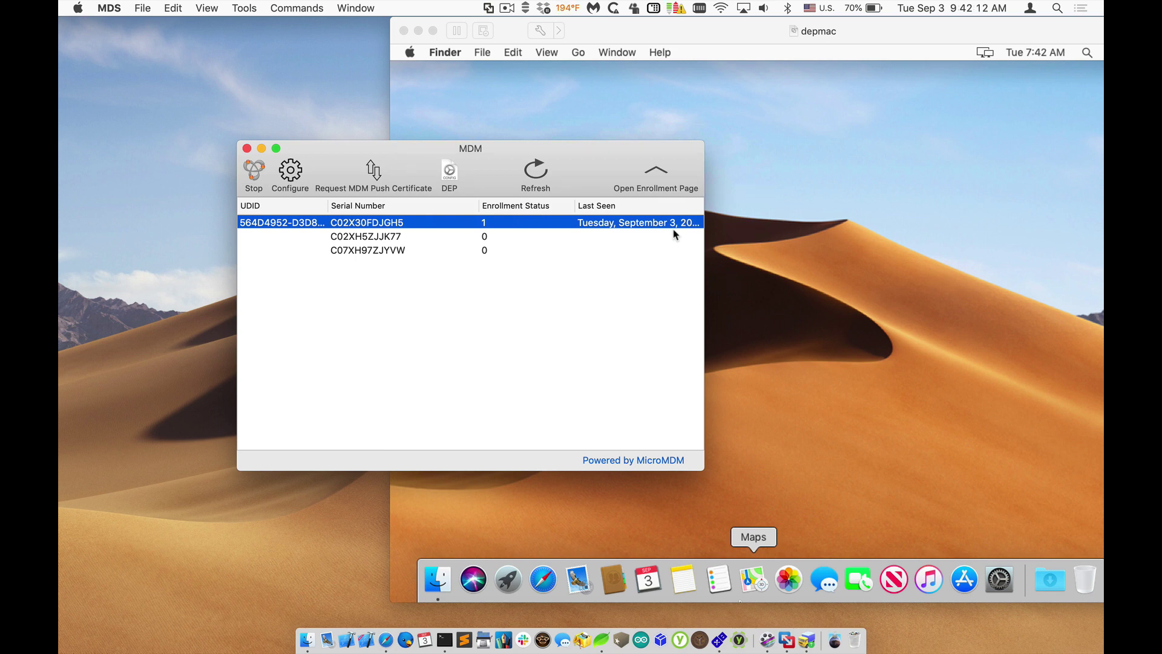
Step: In the virtual Mac's System Preferences > Profiles, confirm NoMAD Sample - no MCX is installed
drag(398, 146, 345, 147)
click(711, 157)
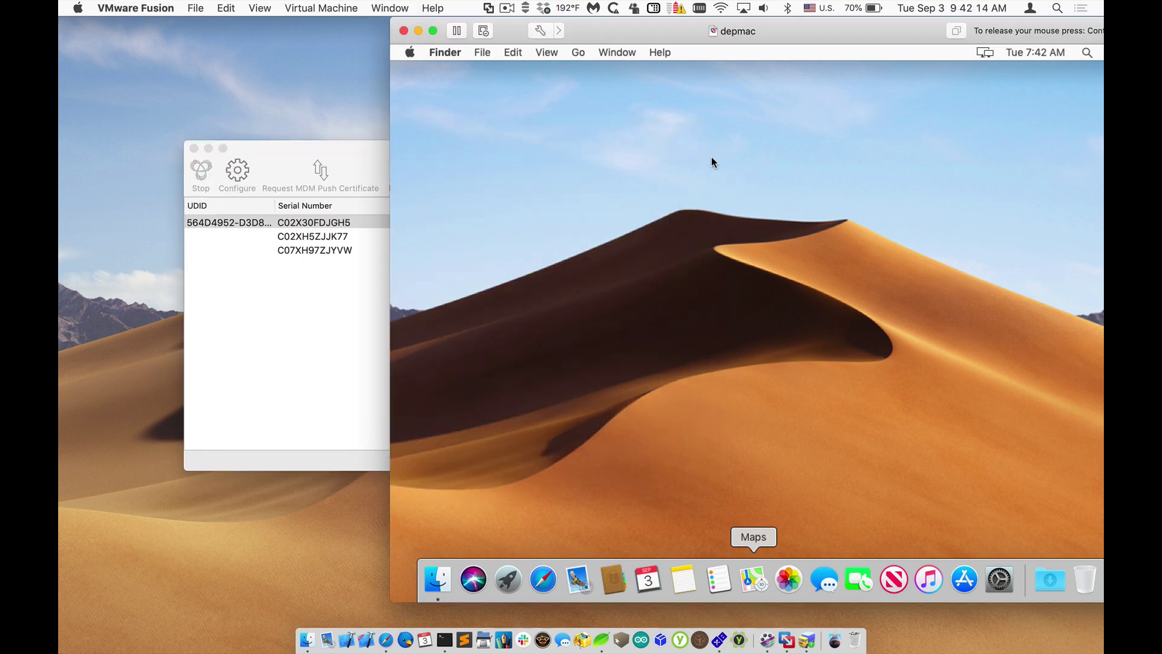
click(409, 52)
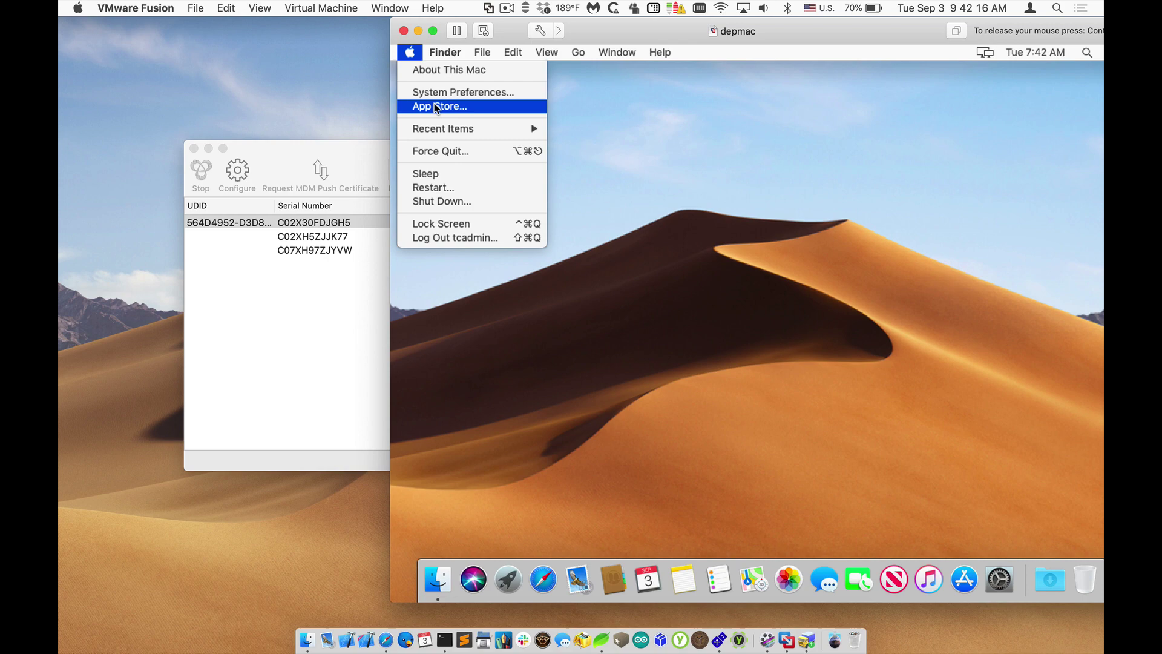
click(463, 92)
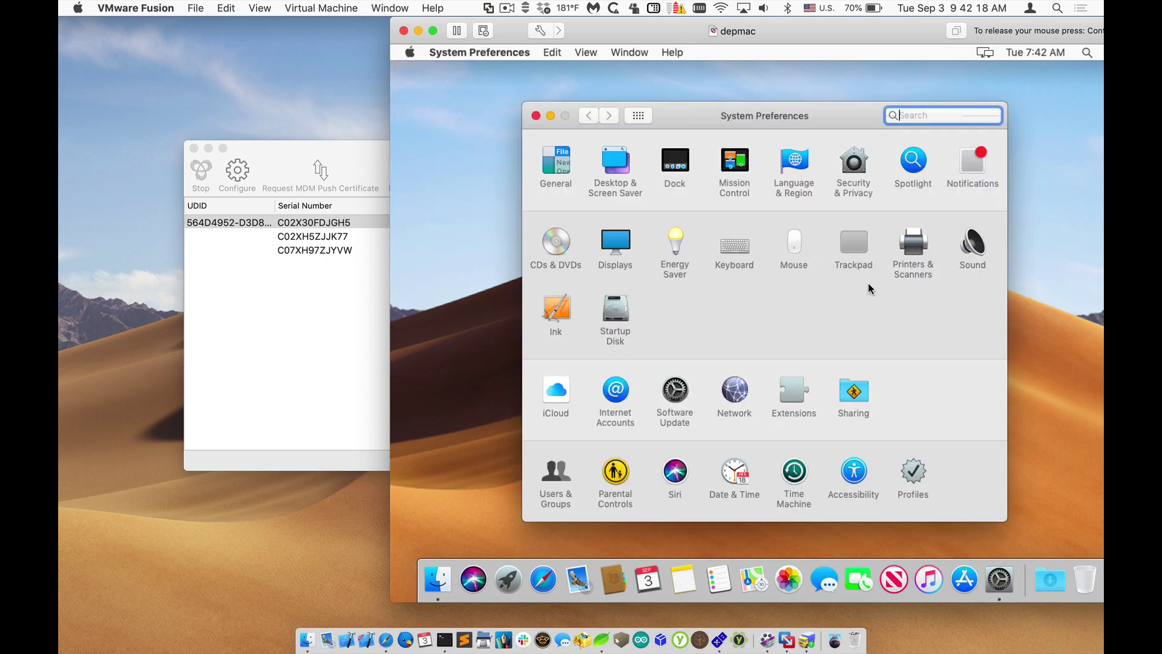
click(915, 470)
click(605, 203)
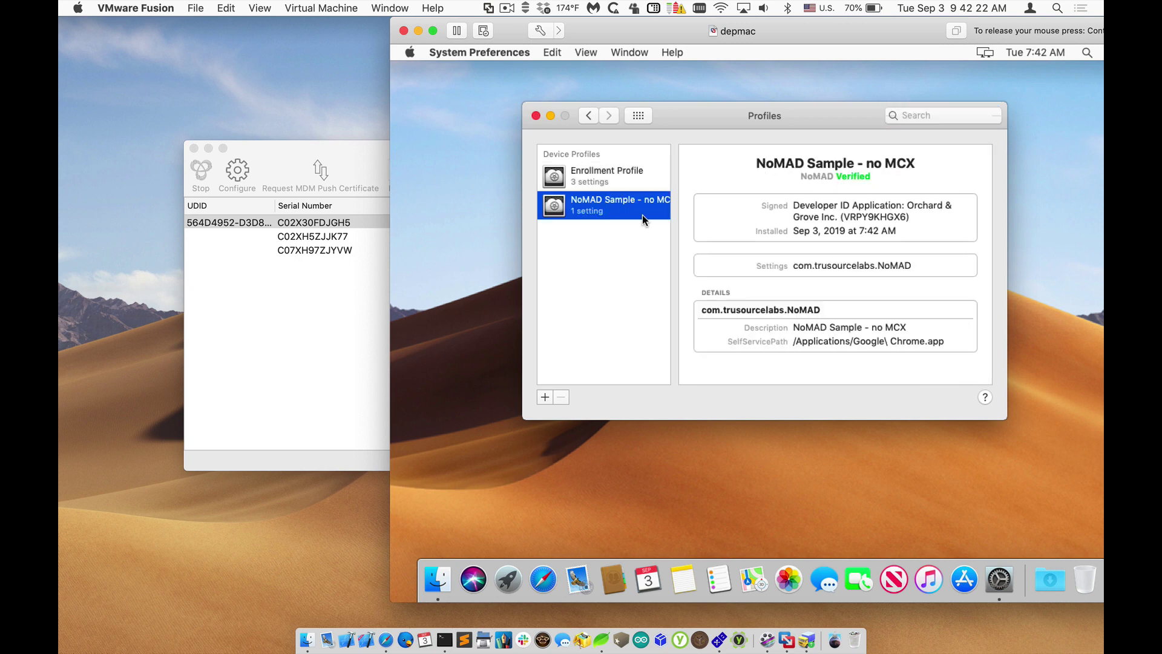
click(342, 157)
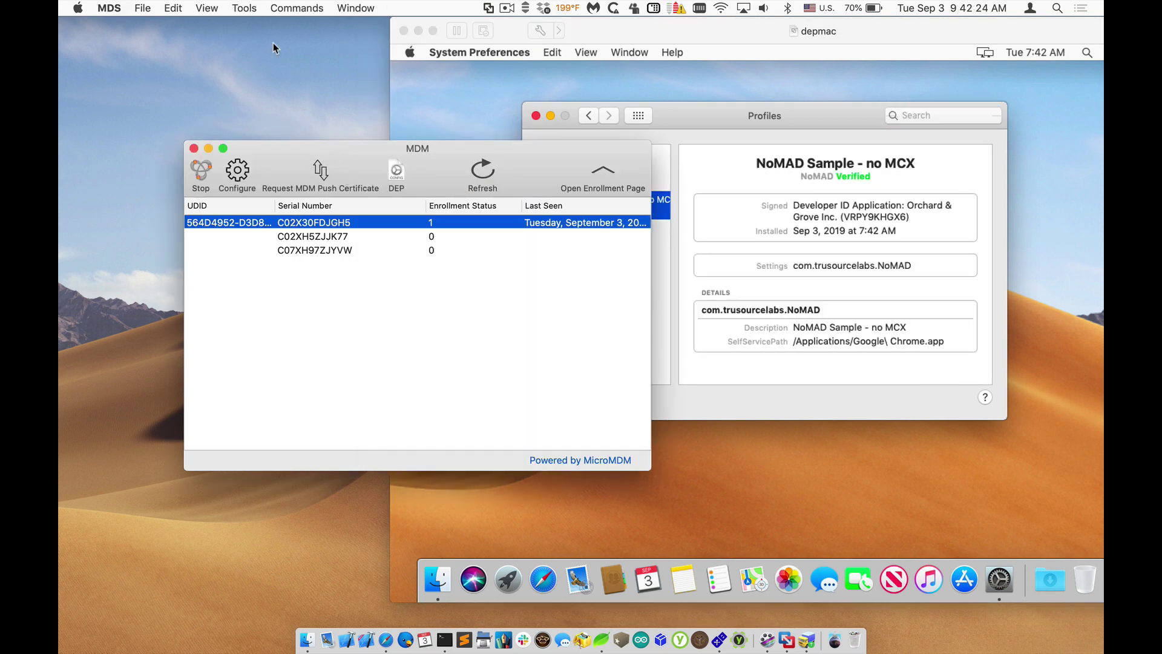
Step: Send the List Installed Profiles command to the enrolled Mac
click(256, 8)
click(297, 7)
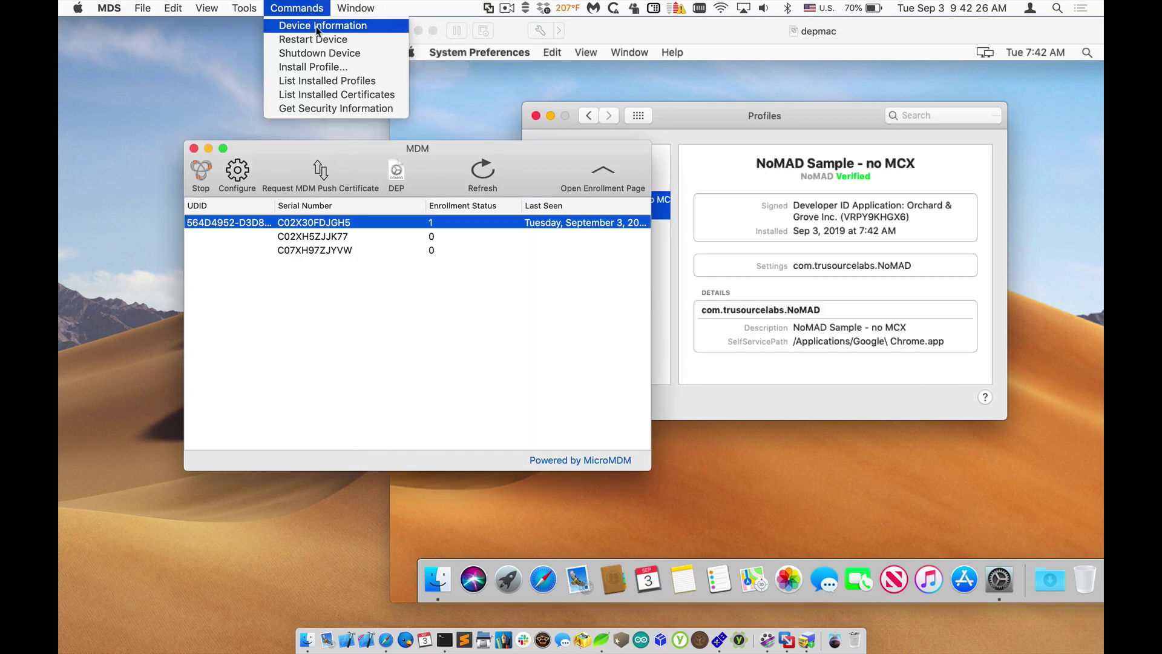
click(367, 83)
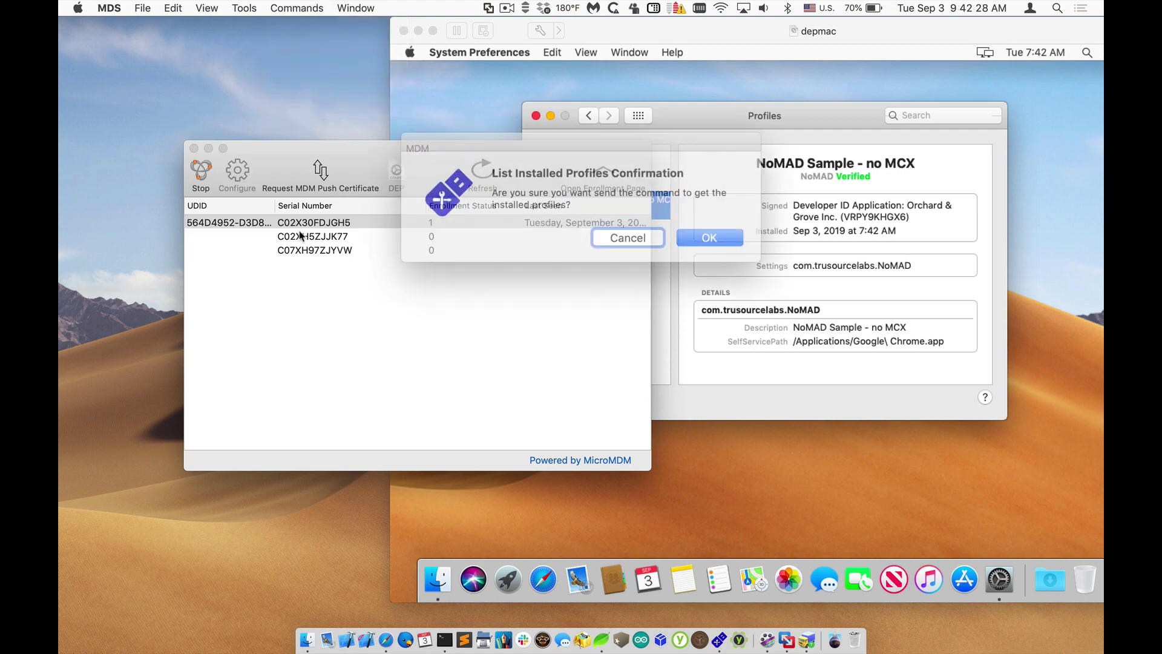
key(Return)
Step: Check the device's Profiles list shows NoMAD Sample beside the Enrollment Profile, then close the details
double_click(351, 223)
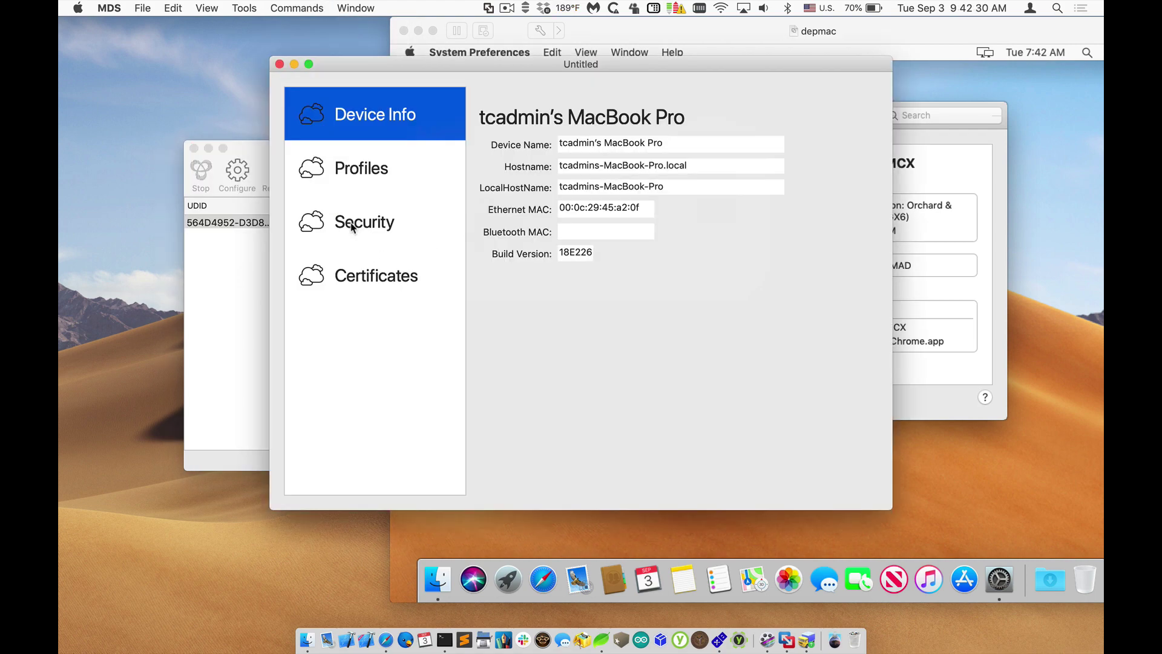
click(355, 258)
click(361, 211)
click(365, 168)
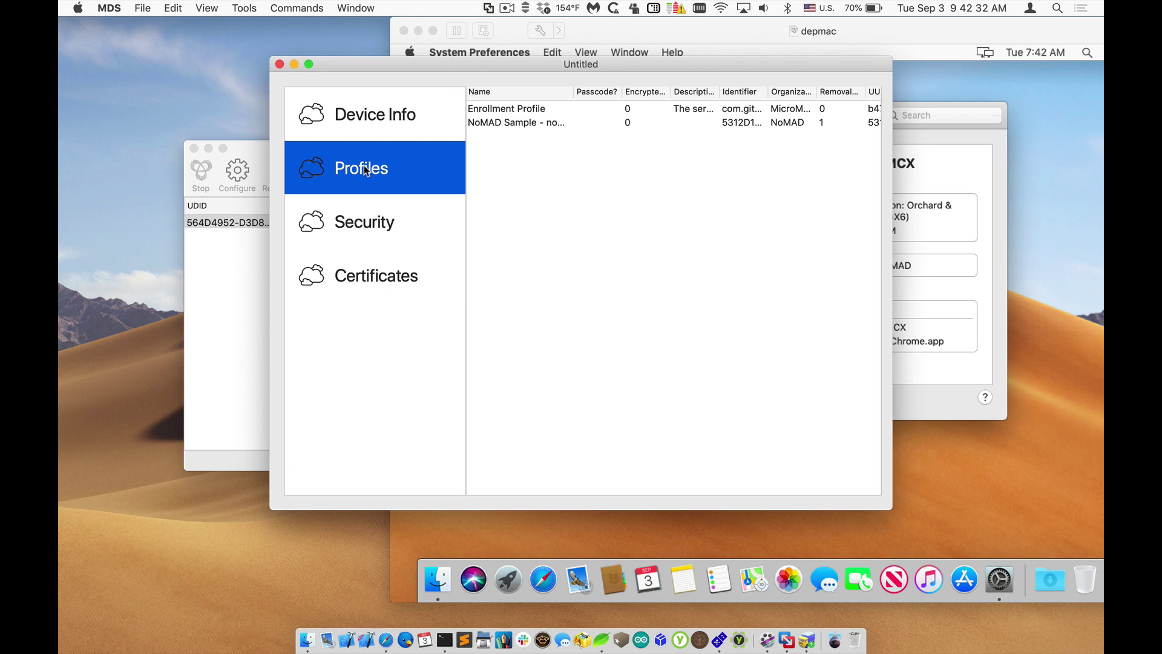
click(507, 122)
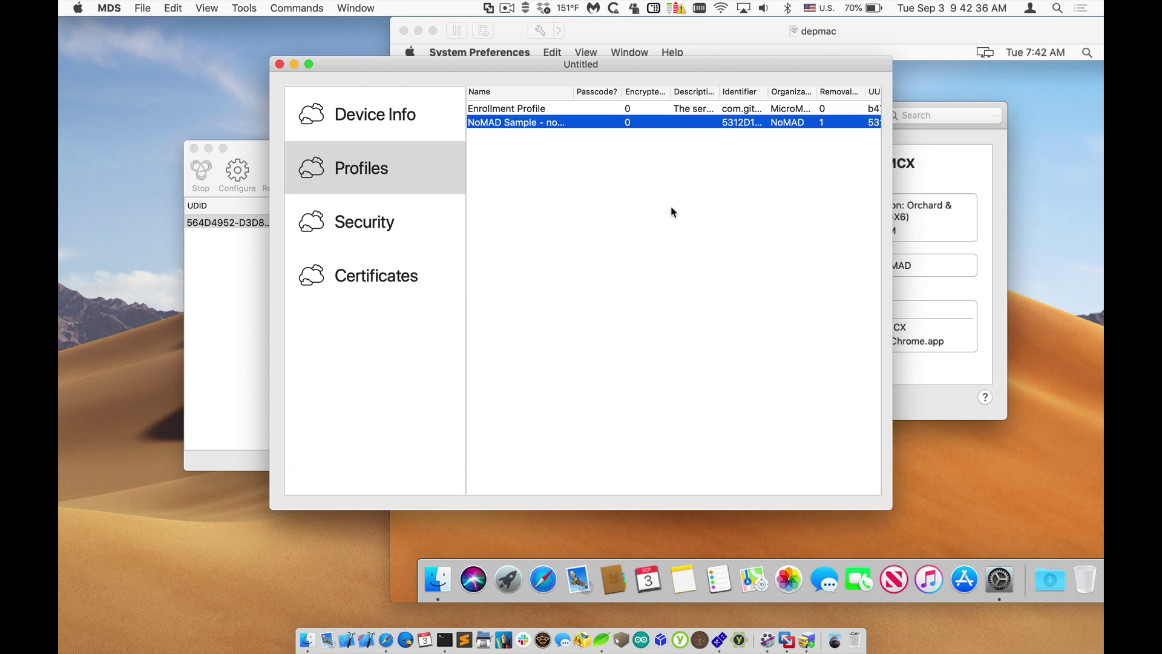
key(cmd+w)
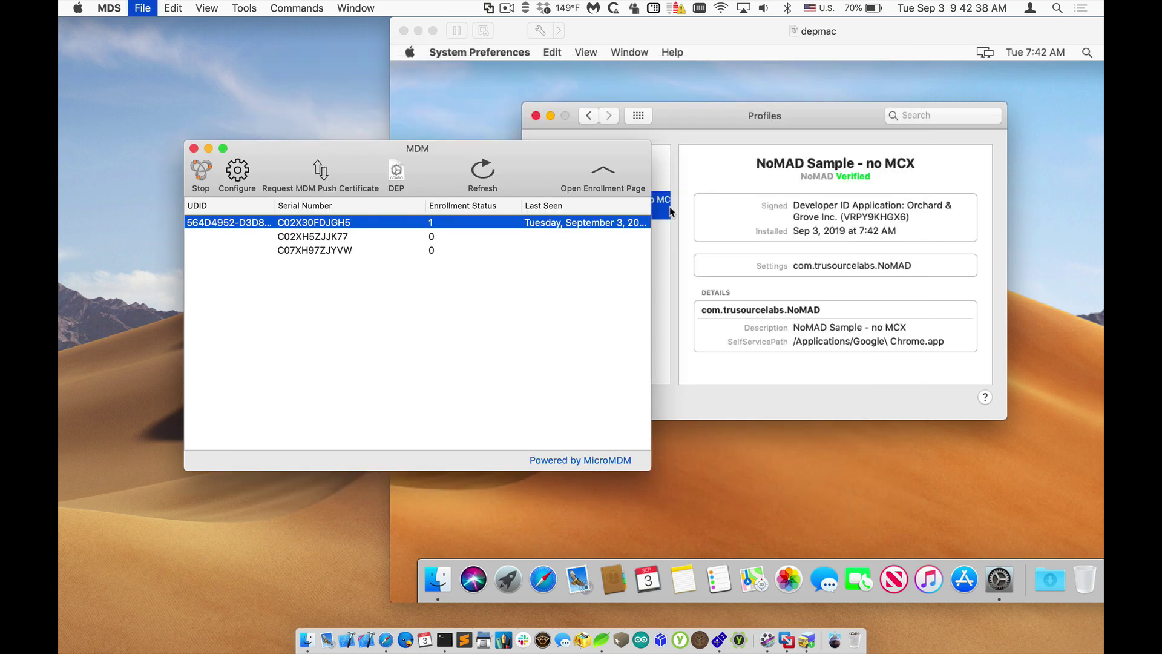
Step: Send a Shutdown Device command to C02X30FDJGH5 and confirm the shutdown
drag(319, 224, 261, 189)
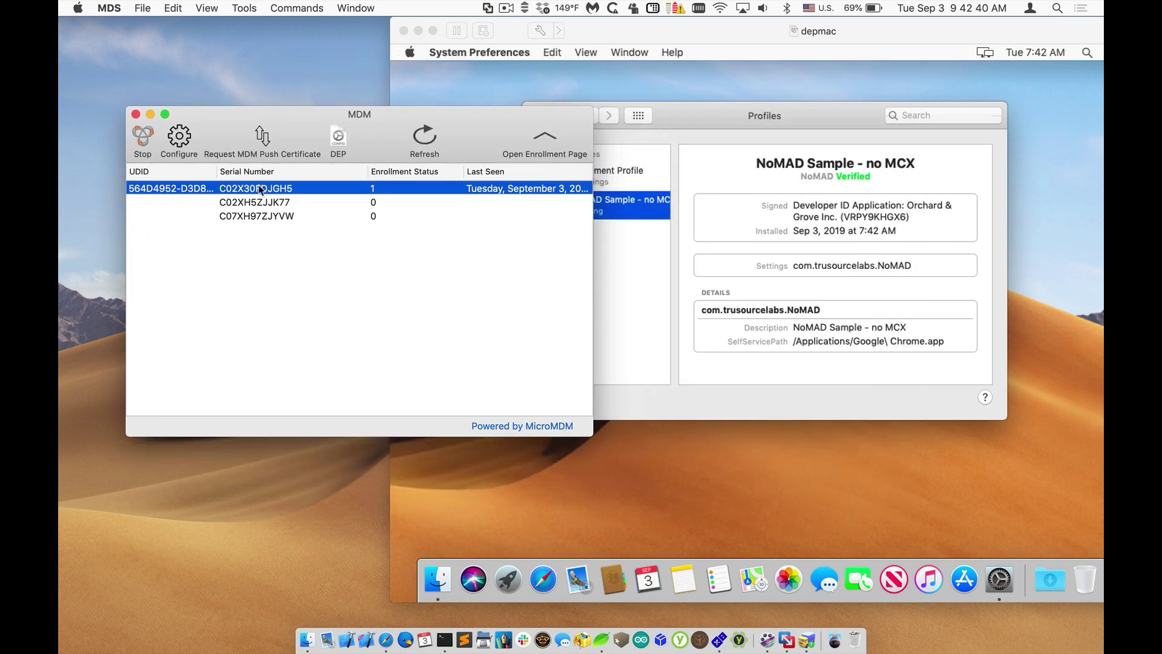
click(244, 8)
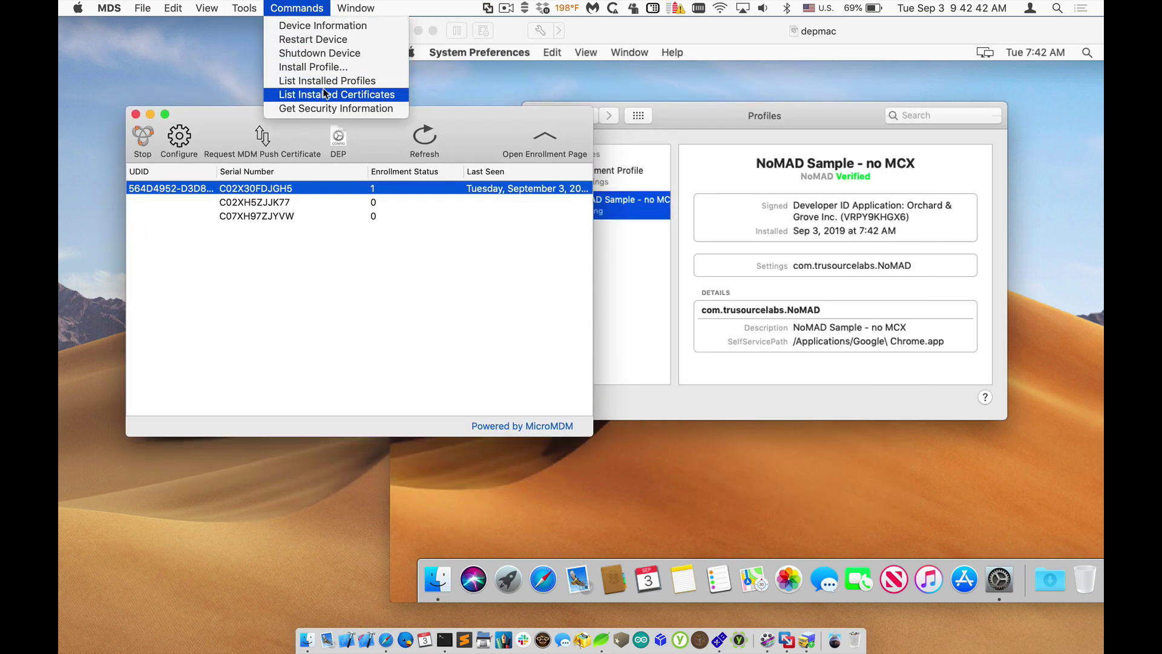
click(323, 54)
click(676, 232)
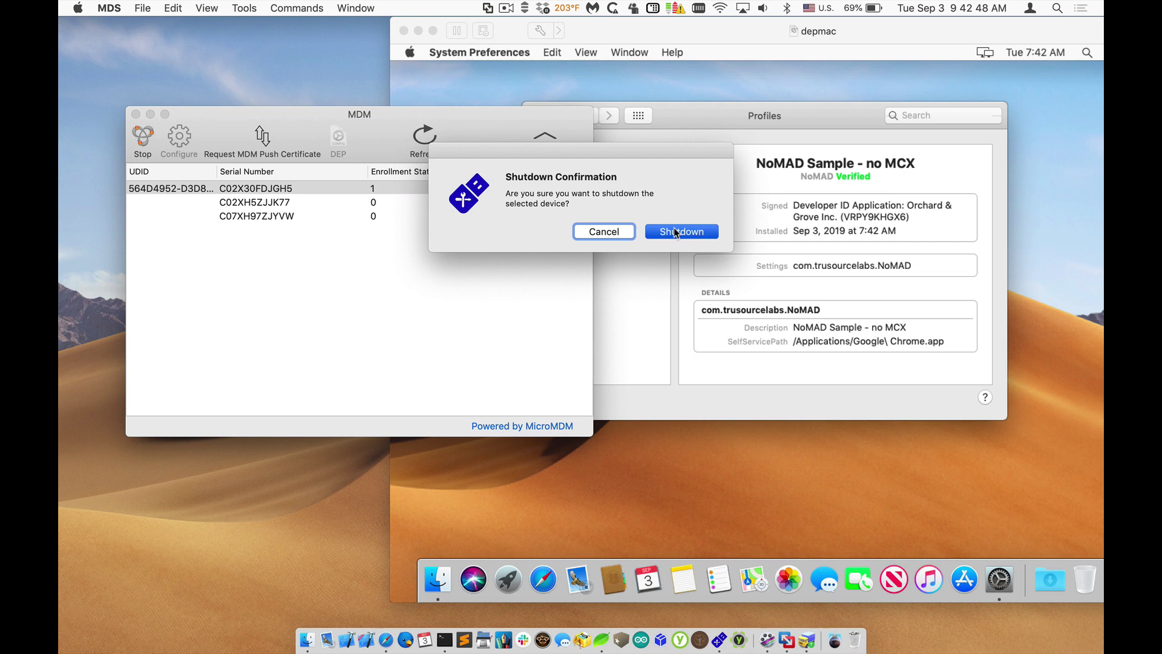